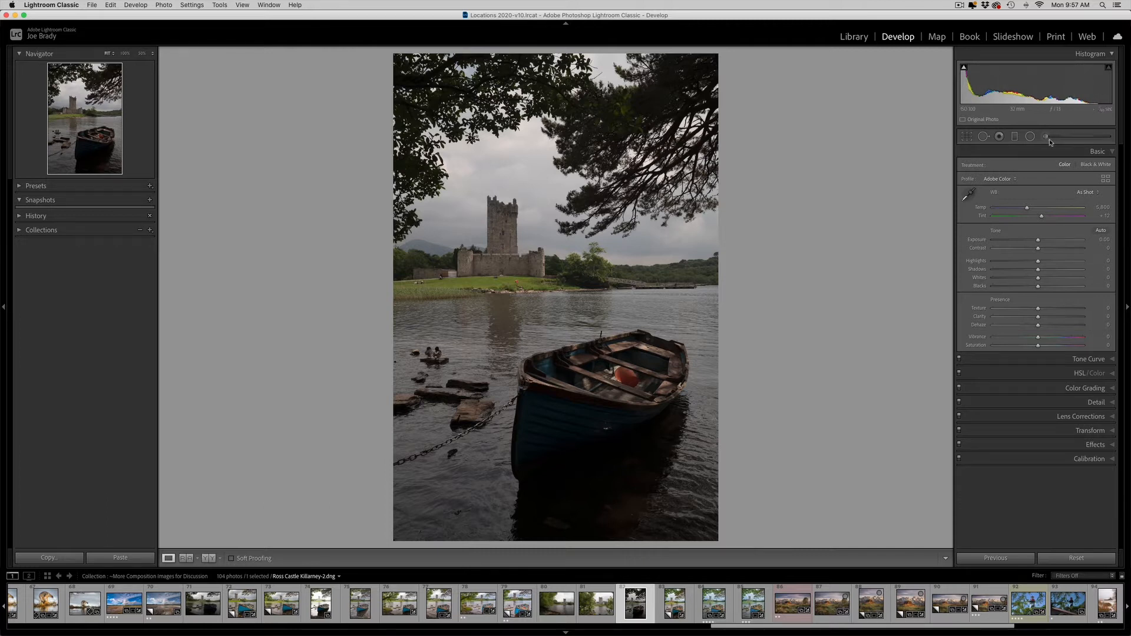
Step: Compare the other boat and castle exposures, then return to the vertical photo Ross Castle Killarney-2.dng
left_click(964, 69)
left_click(203, 602)
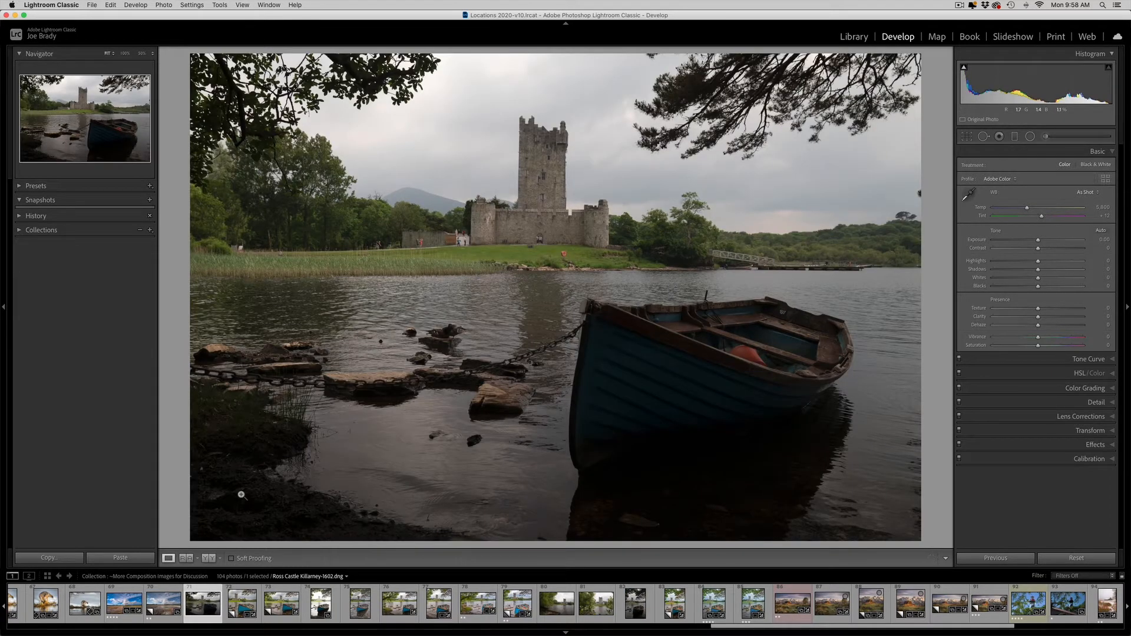
left_click(321, 602)
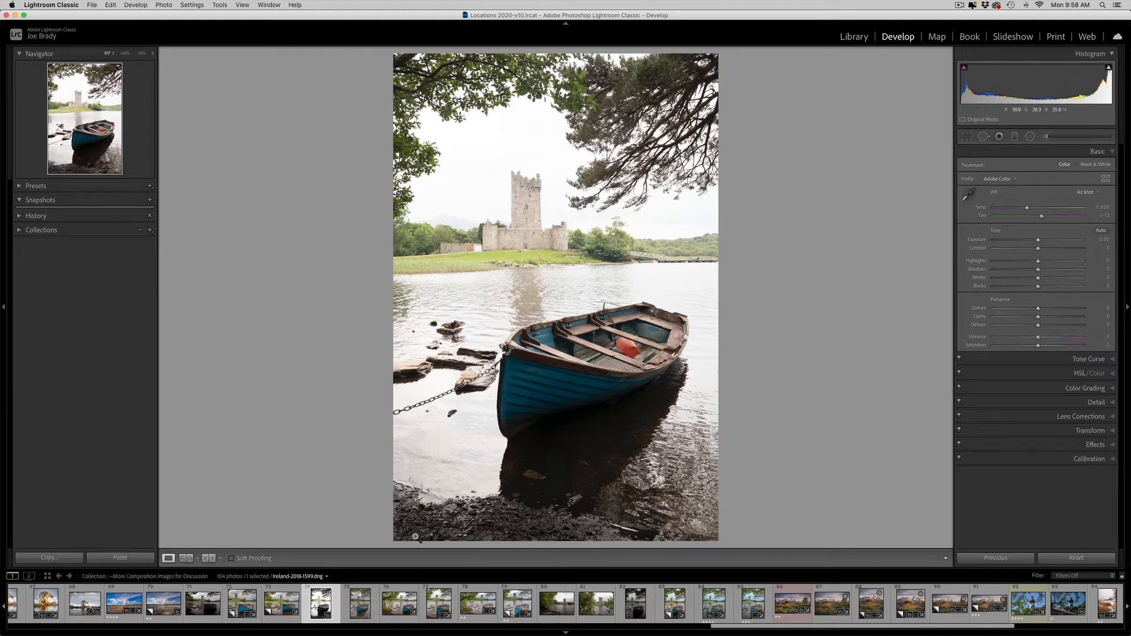
left_click(637, 610)
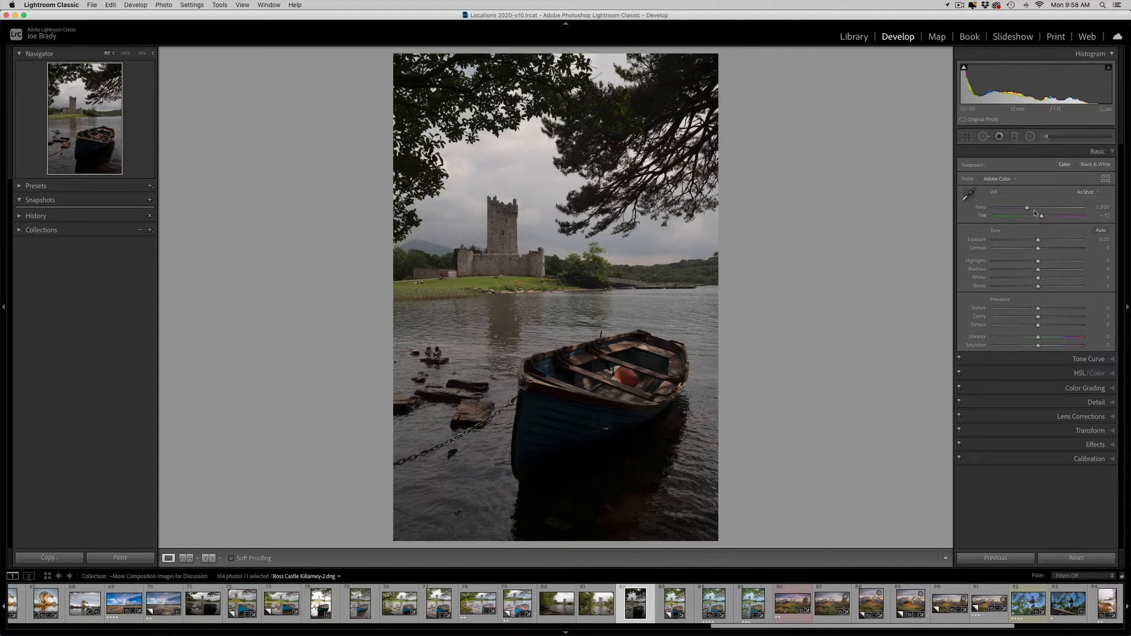
Step: Brighten the vertical castle photo with Shadows +100 and Exposure +0.95, and reduce Highlights to -62
left_click_drag(1050, 277, 1098, 278)
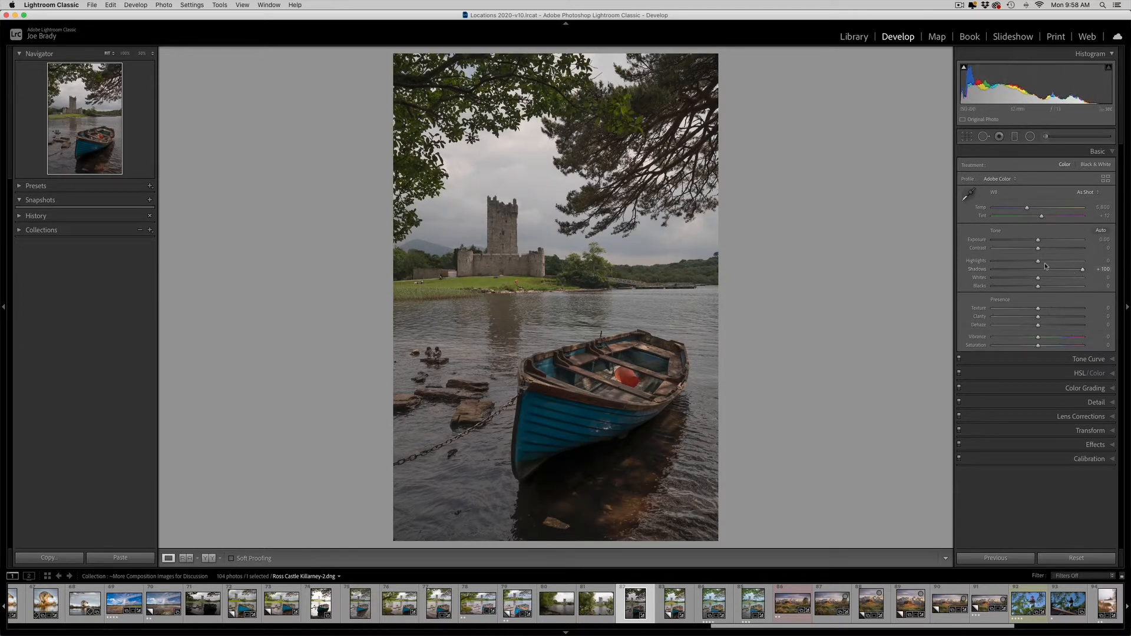
left_click_drag(1040, 240, 1043, 241)
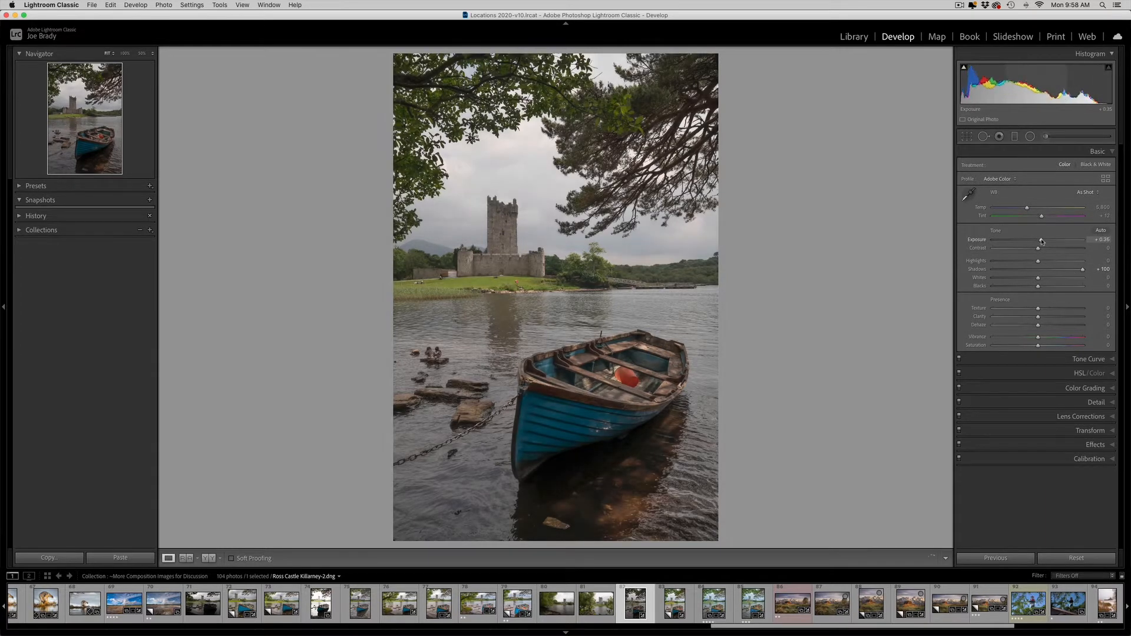
mouse_move(1043, 241)
left_mouse_down()
mouse_move(1011, 261)
mouse_move(1046, 241)
left_mouse_up()
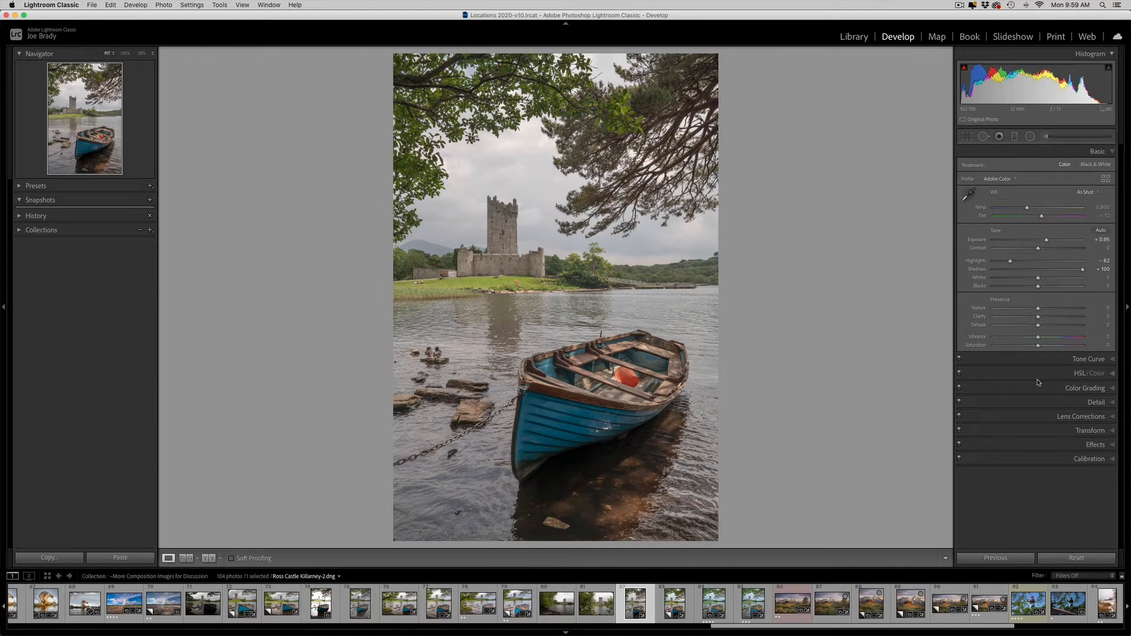
Step: Set Texture to +36, Clarity to +22, Vibrance to +22 and Saturation to +27
left_click(1054, 309)
left_click(1047, 316)
left_click(1047, 337)
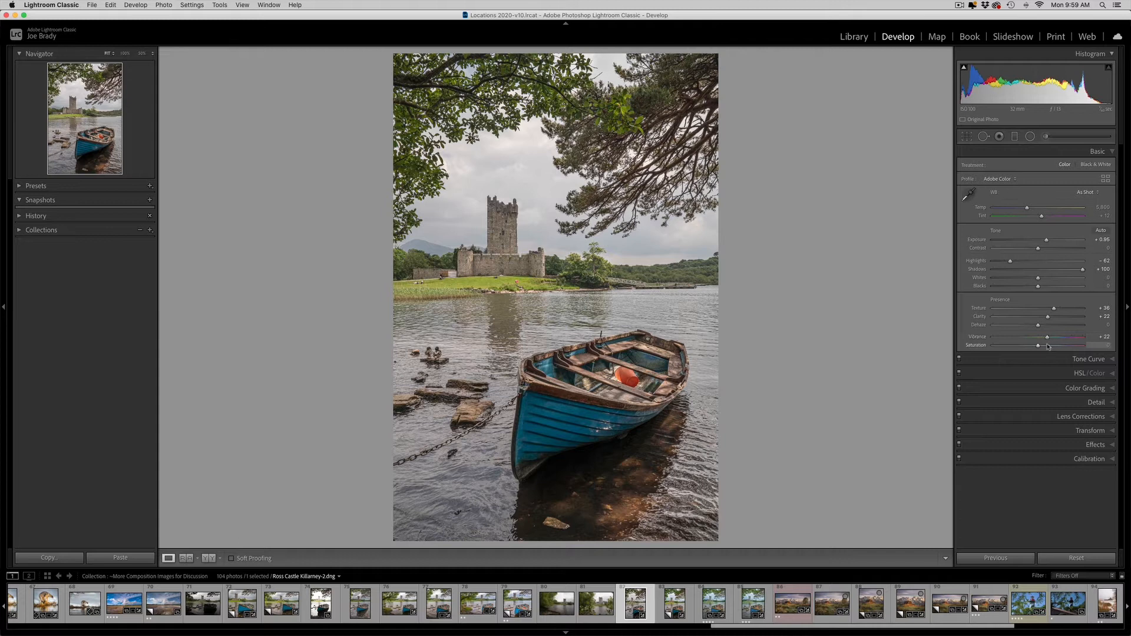
left_click(1049, 346)
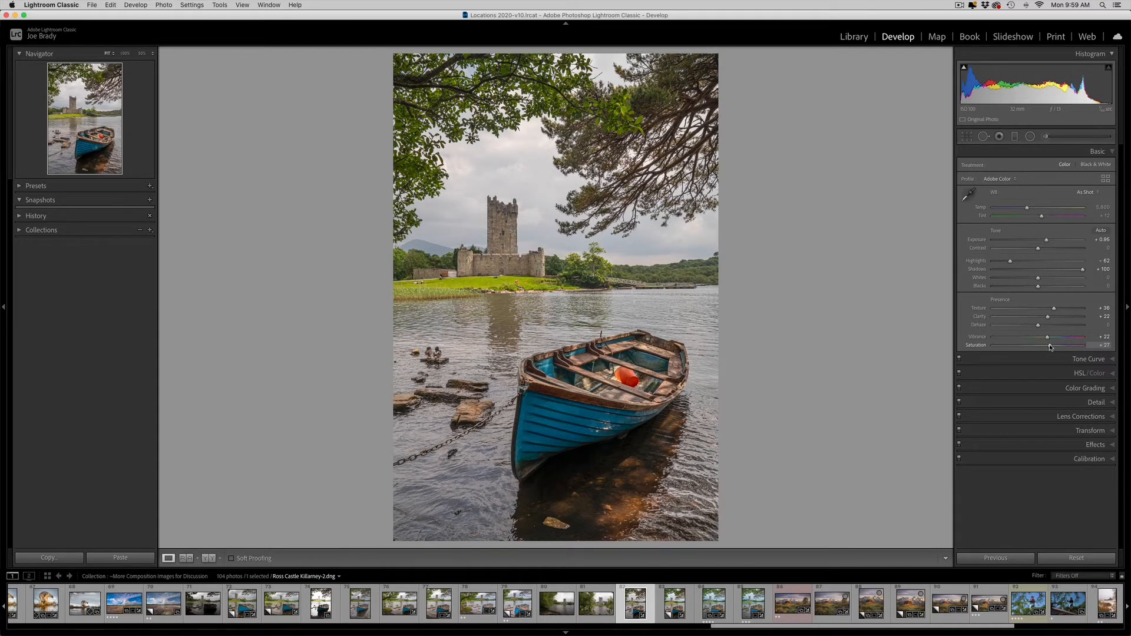
Step: Compare the photo before and after the basic adjustments
key("backslash")
key("backslash")
key("backslash")
key("backslash")
Step: Draw a graduated filter over the sky that fades across the far shoreline, with a slightly cooler temperature and greener tint
left_click(1015, 137)
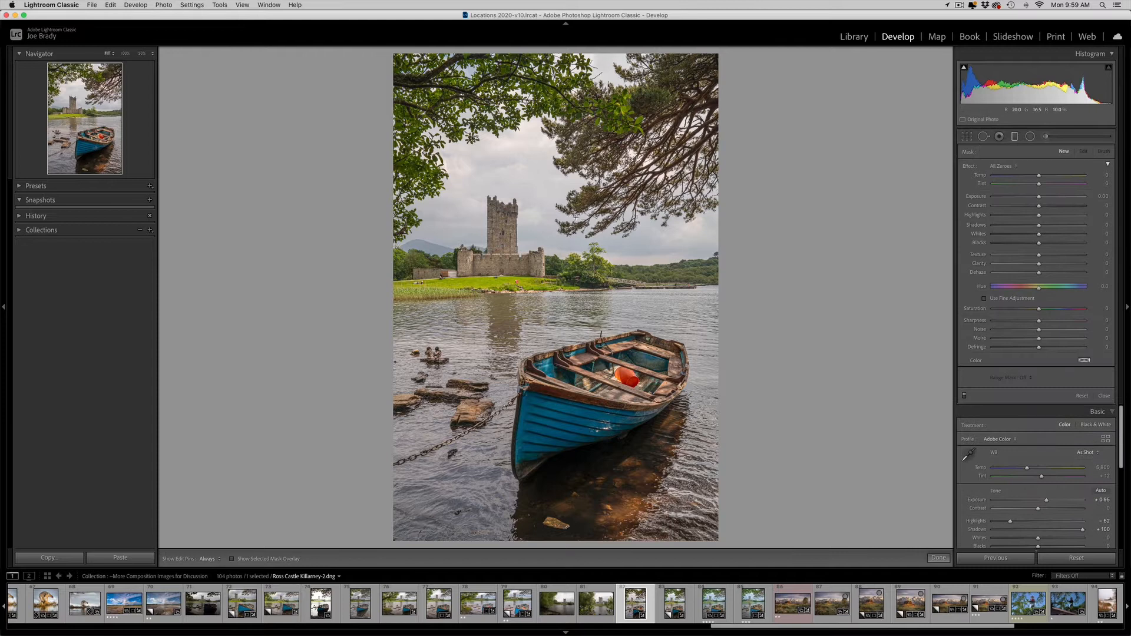
left_click_drag(551, 263, 555, 343)
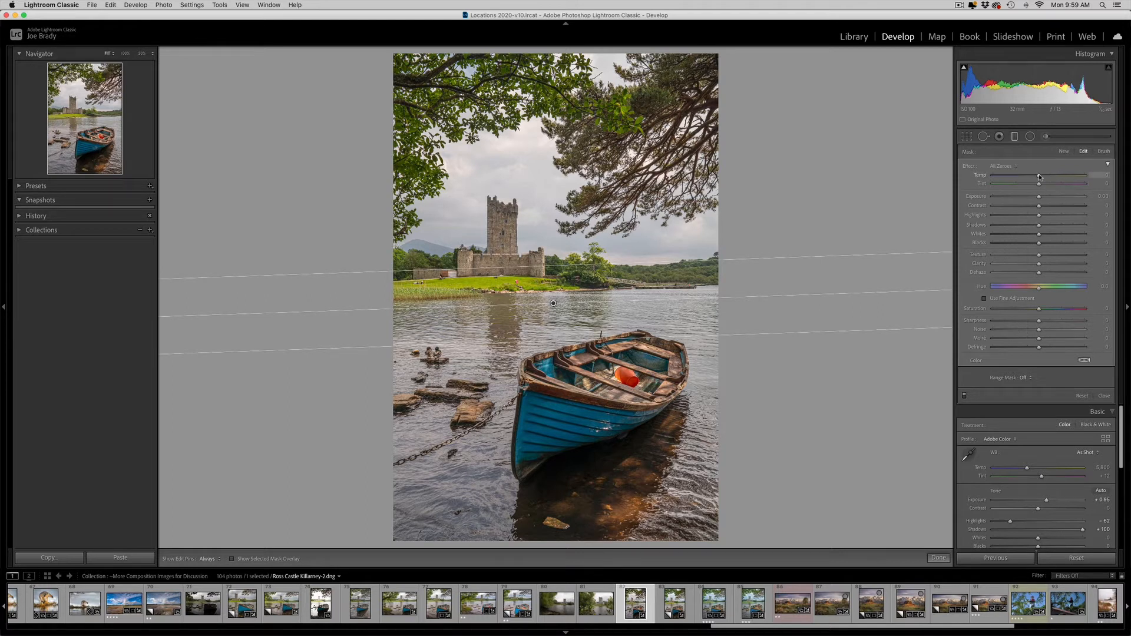
left_click_drag(1038, 176, 1036, 184)
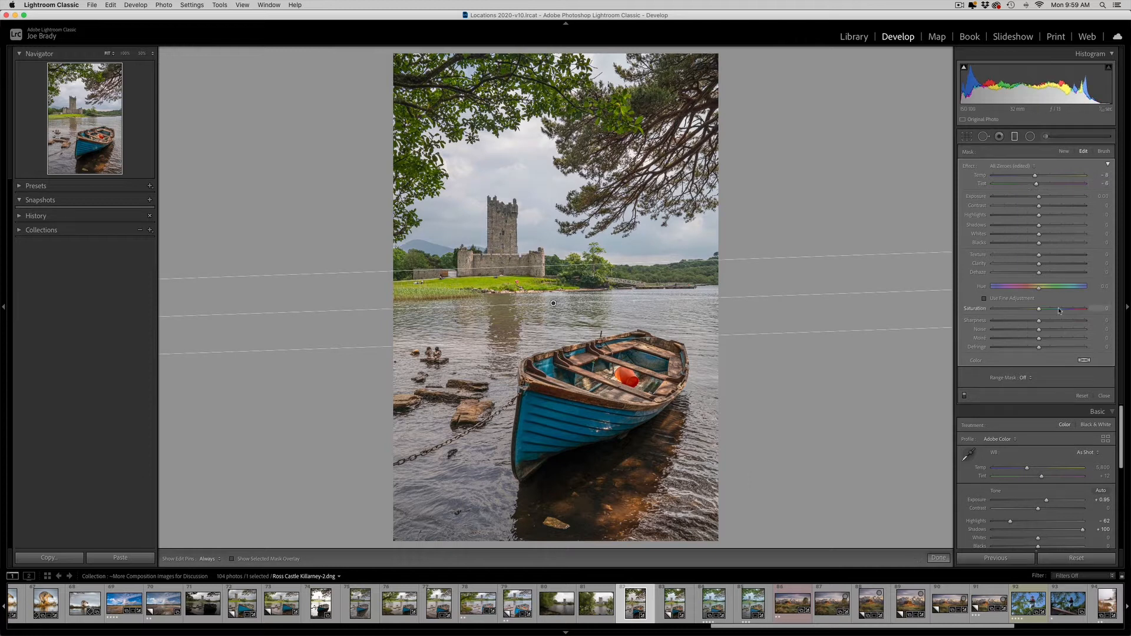
Step: Set the sky filter's Dehaze to 27 and Exposure to 0.28, and cool its temperature a little more
left_click(1052, 273)
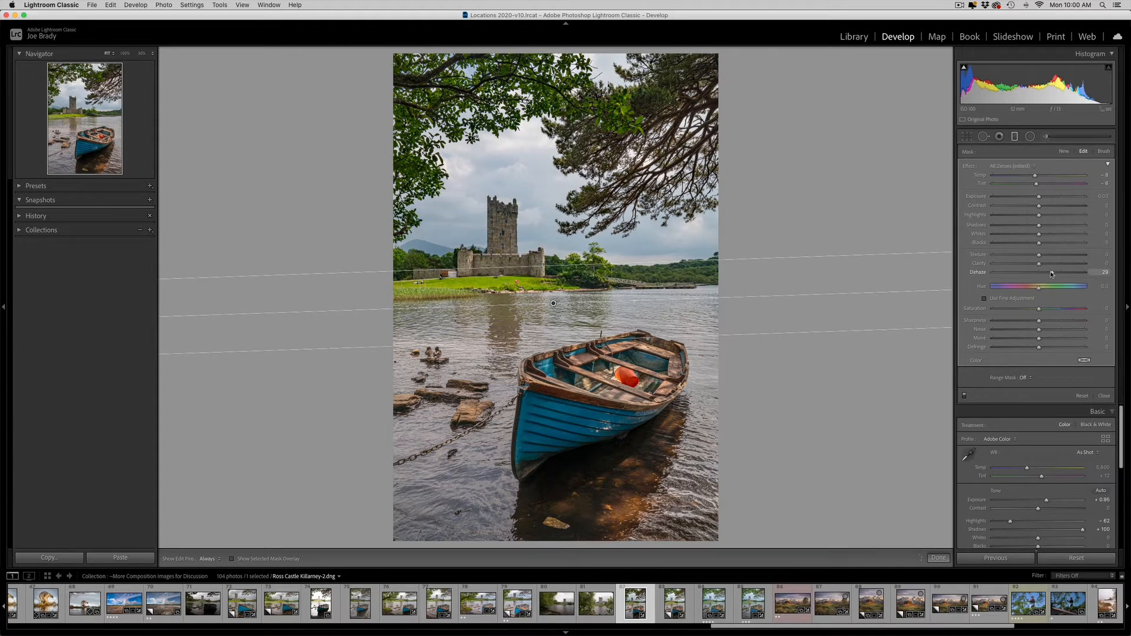
left_click_drag(1051, 274, 1050, 273)
left_click_drag(1040, 199, 1034, 176)
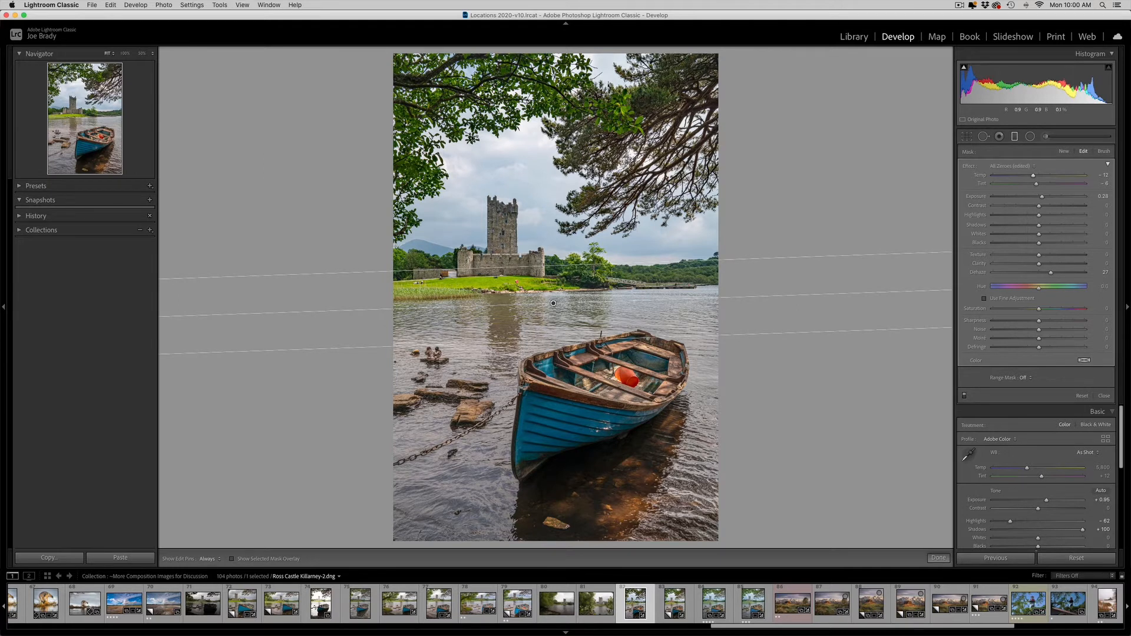
Step: Check the graduated filter's mask overlay and erase the castle from the mask with the auto-masked brush
key("o")
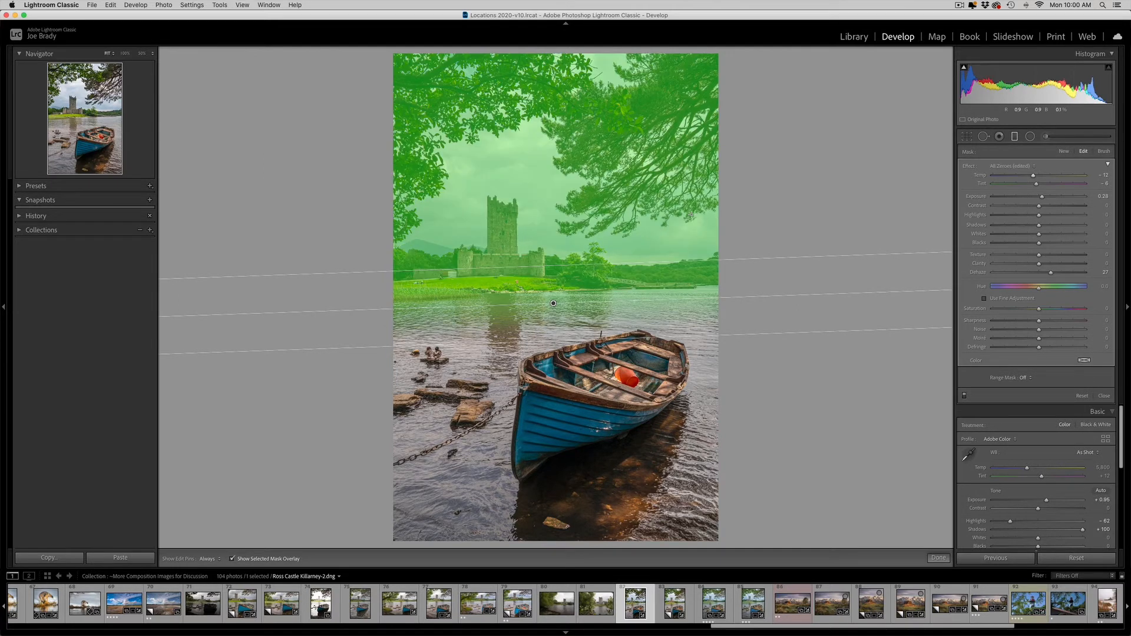
key("o")
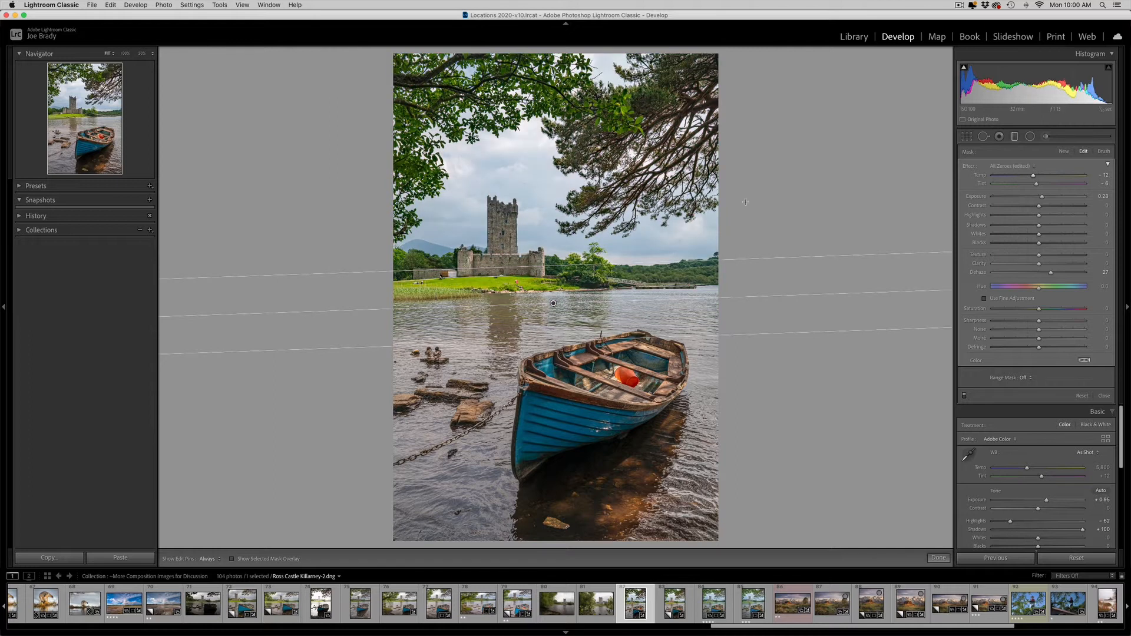
left_click(1104, 152)
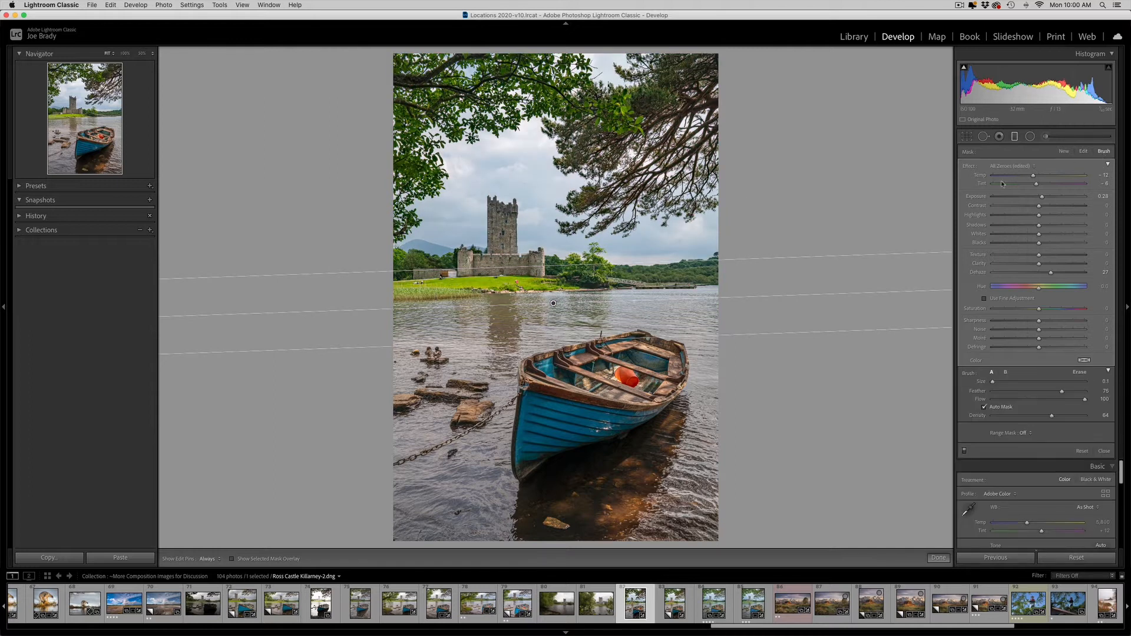
key("alt")
key("h")
key("o")
mouse_move(499, 205)
left_mouse_down()
mouse_move(518, 218)
mouse_move(511, 251)
mouse_move(546, 268)
mouse_move(474, 270)
mouse_move(466, 255)
mouse_move(489, 276)
mouse_move(501, 213)
mouse_move(518, 217)
mouse_move(500, 214)
left_mouse_up()
Step: Erase the low stone wall beside the castle from the filter mask, hide the overlay and finish the filter
key("h")
key("h")
left_click_drag(453, 280, 425, 281)
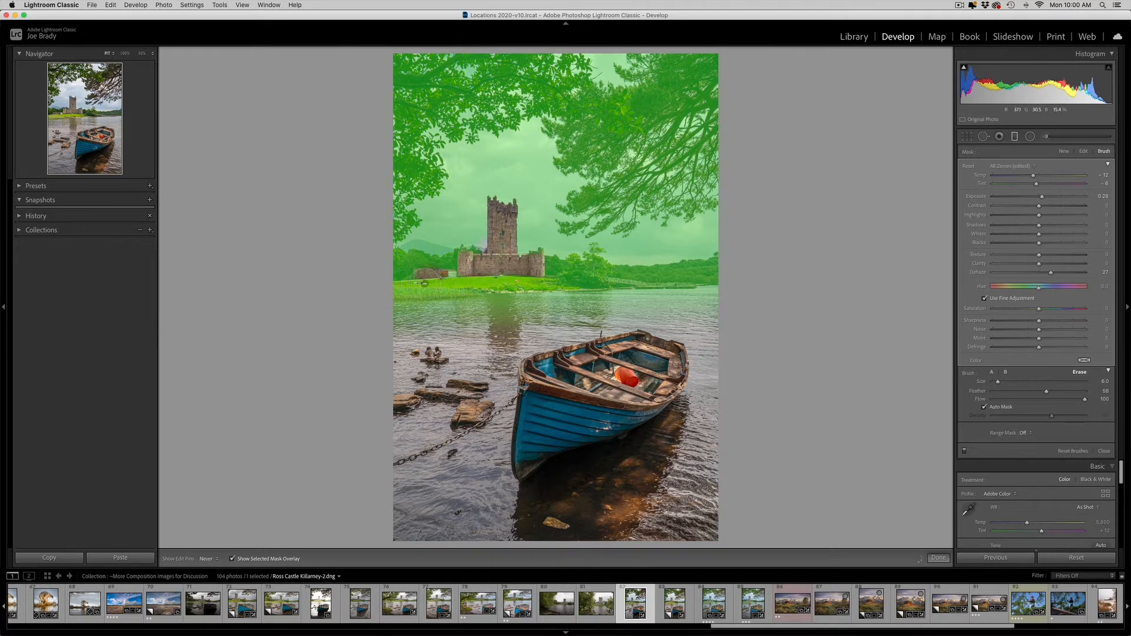
key("h")
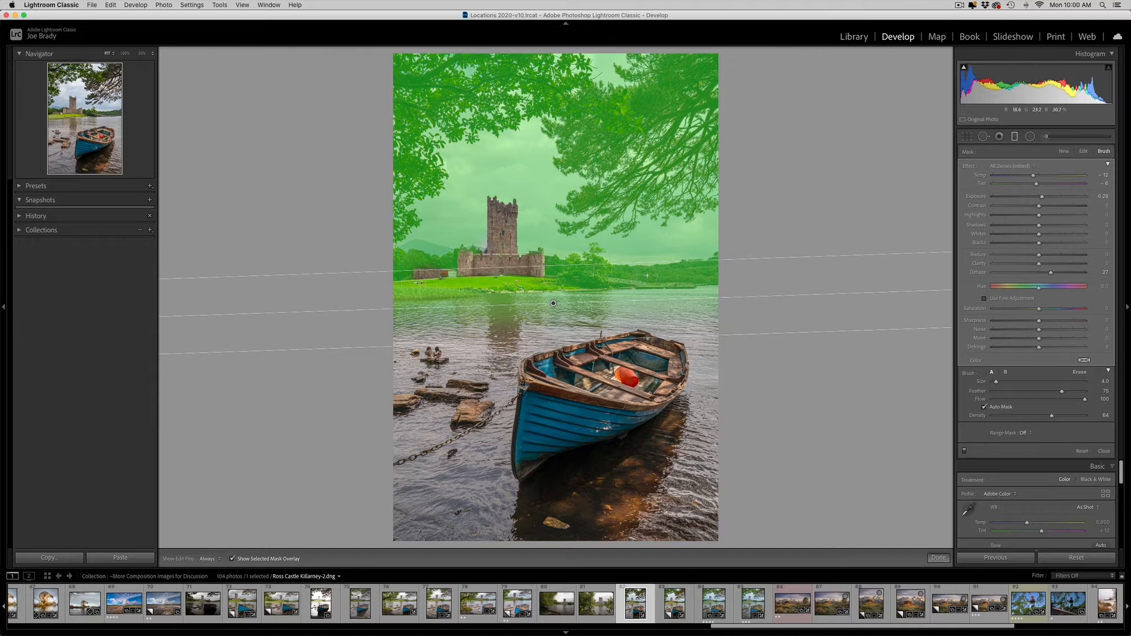
key("alt")
key("o")
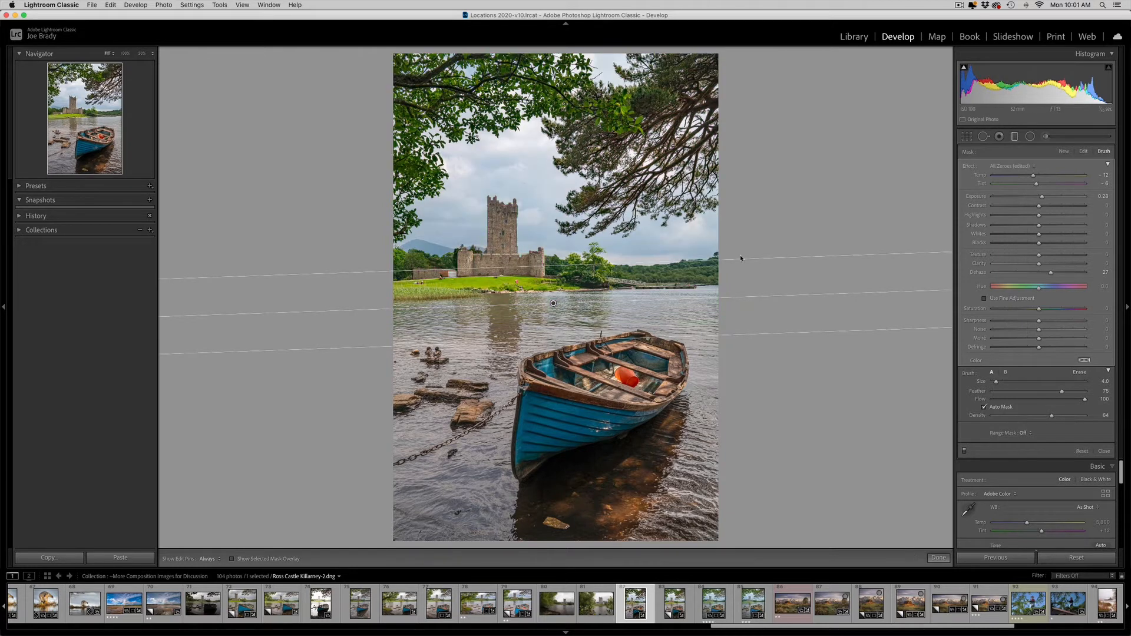
left_click(939, 558)
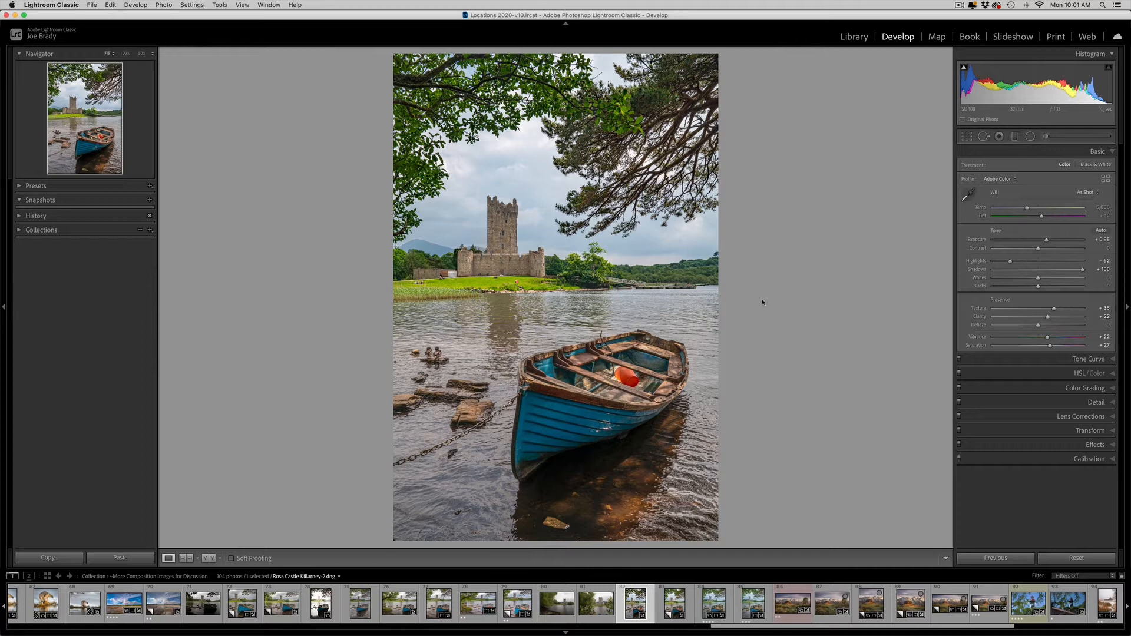
Step: Zoom into the sky above the pier and heal the large dust spot, using spot visualization and brush size 54
left_click(685, 249)
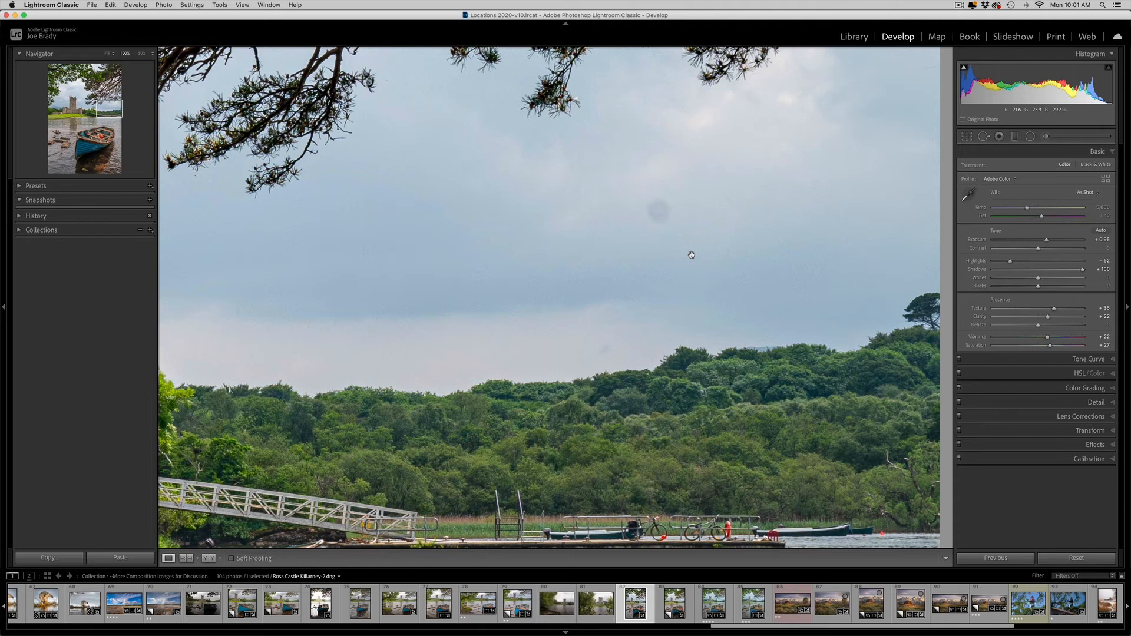
key("q")
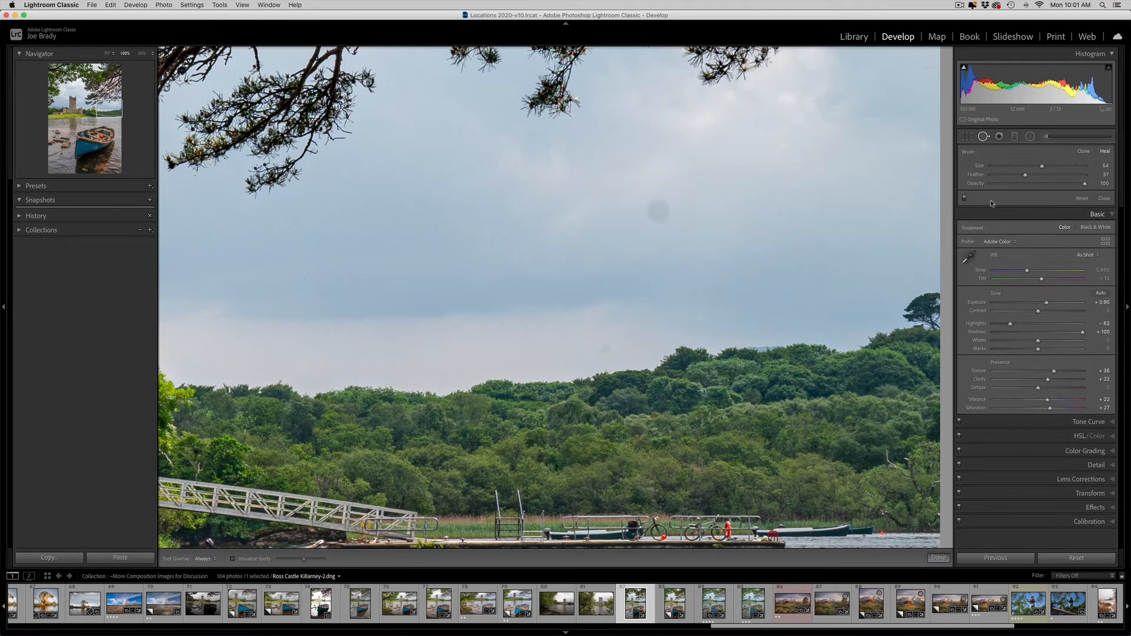
key("a")
key("bracketleft")
key("bracketleft")
key("bracketleft")
key("bracketright")
key("bracketright")
key("bracketright")
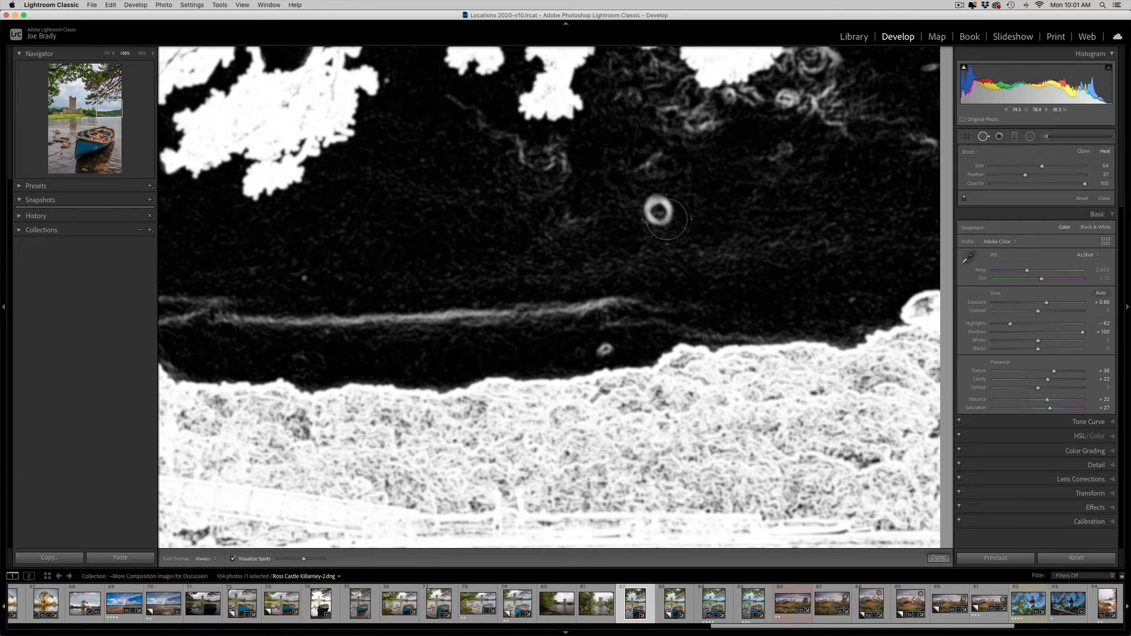
left_click(660, 211)
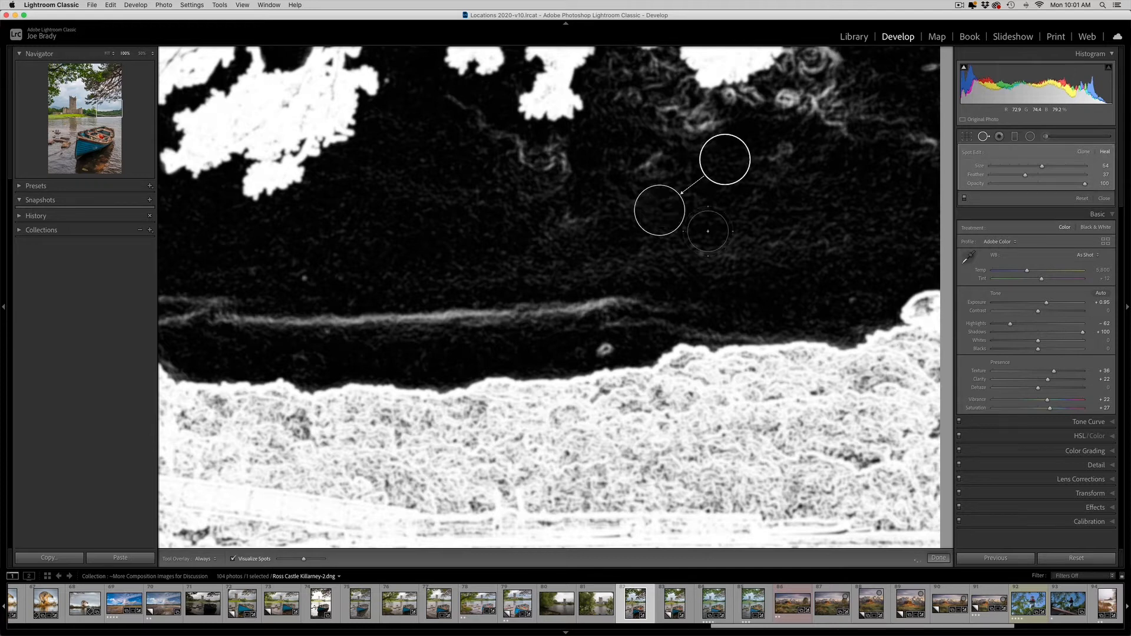
Step: Heal the small dark streak in the sky above the castle tower with brush size 24, using spot visualization
key("z")
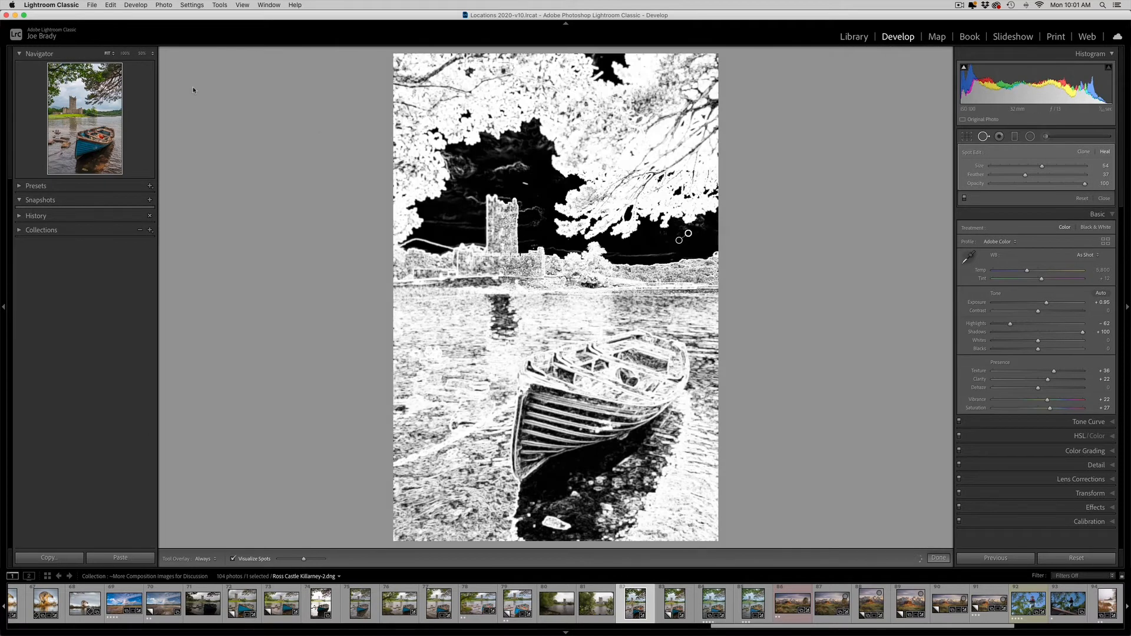
left_click(142, 54)
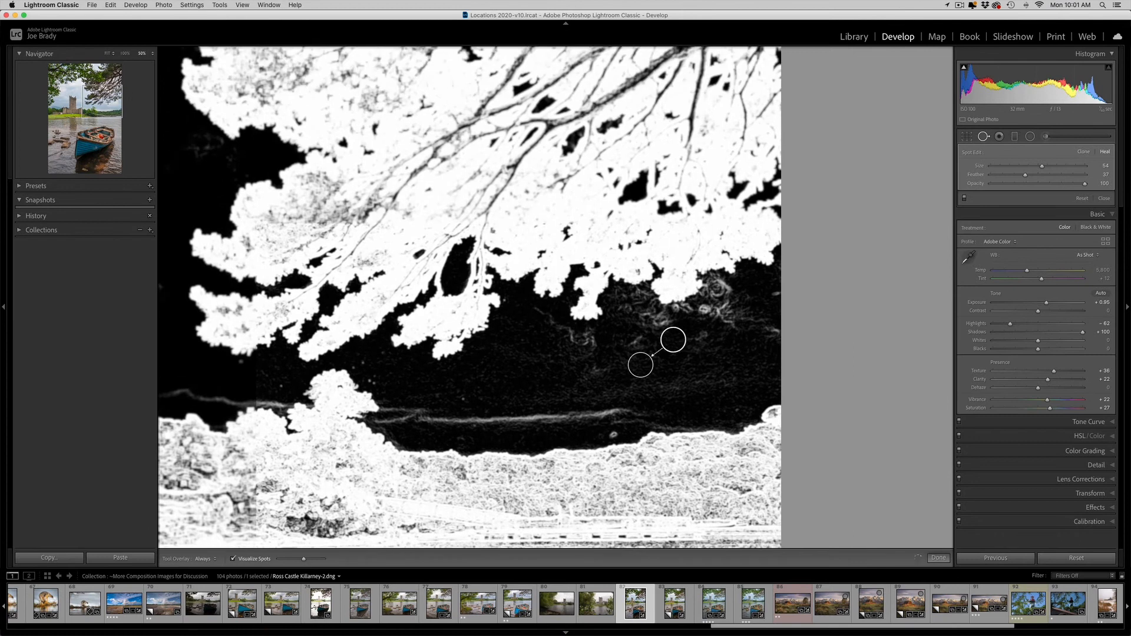
left_click_drag(108, 98, 73, 100)
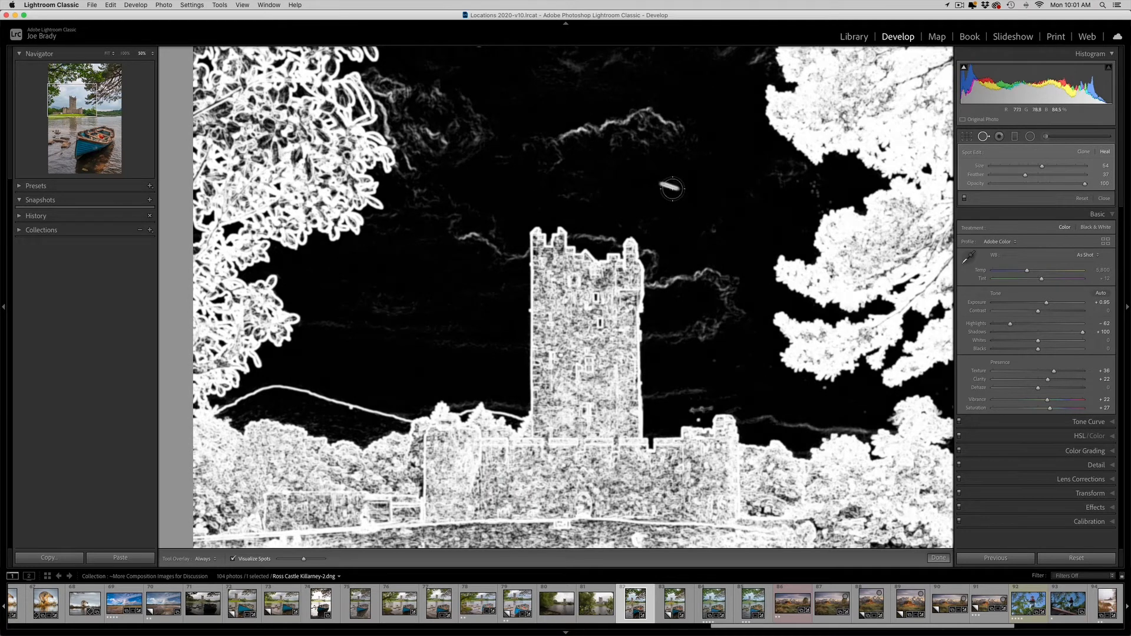
key("a")
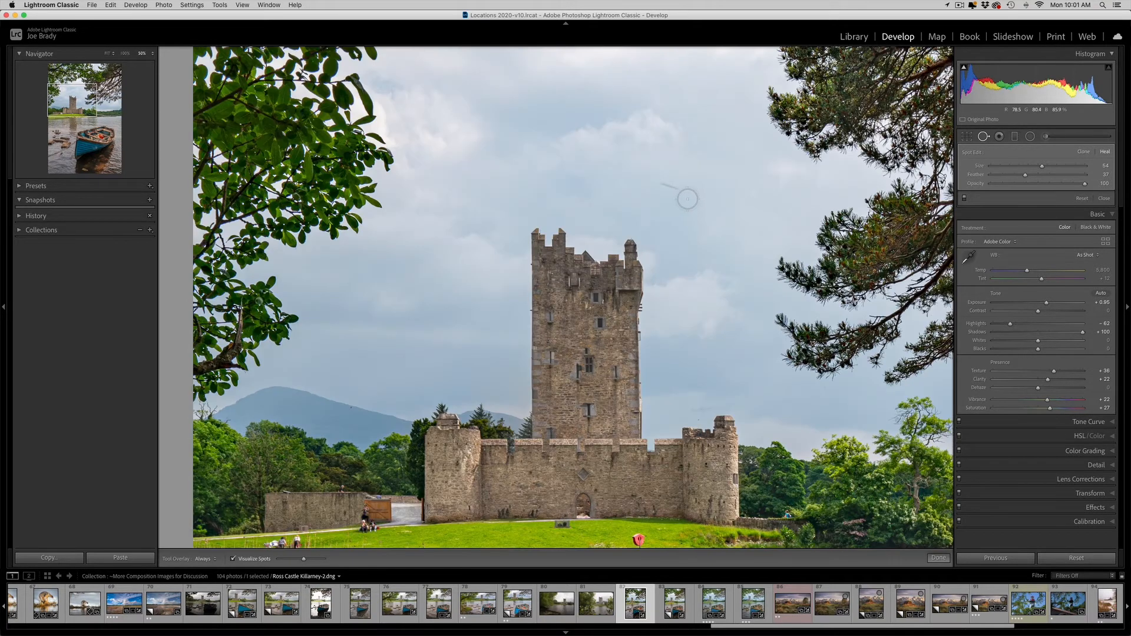
key("a")
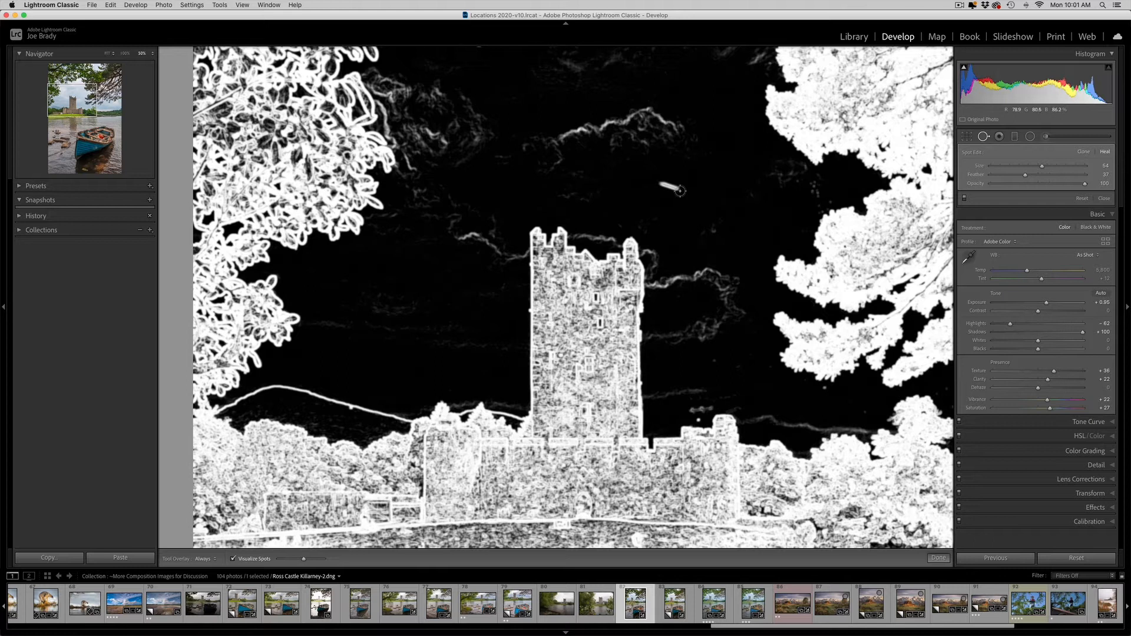
left_click(678, 187)
key("a")
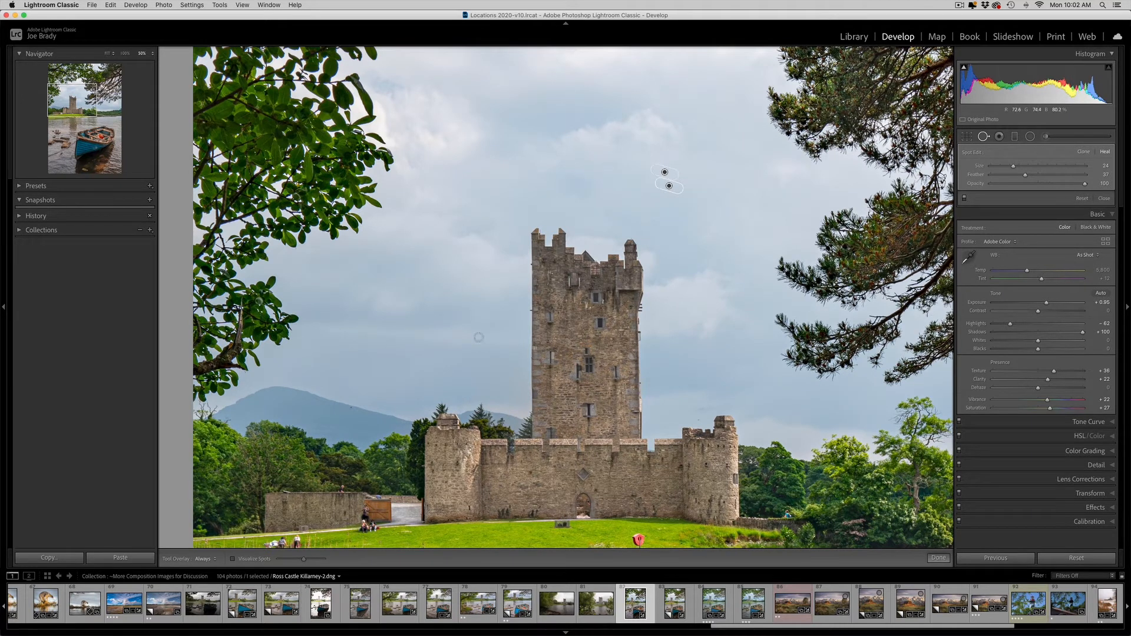
Step: Heal the small spot on the distant mountain beside the castle and finish spot removal
left_click(351, 409)
left_click_drag(669, 186, 72, 108)
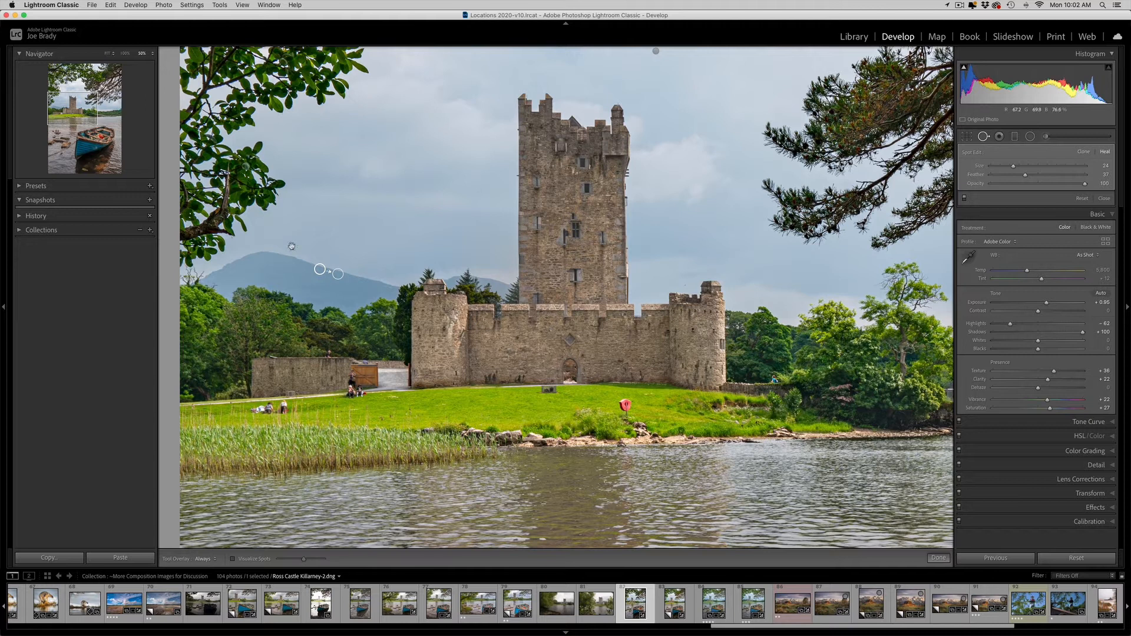
key("z")
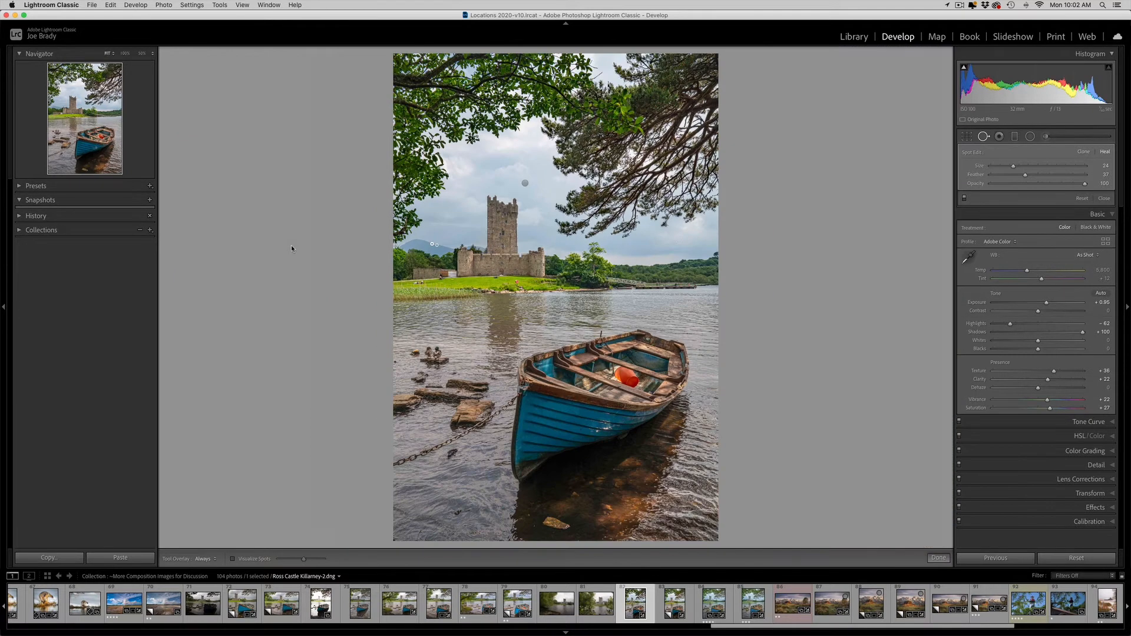
left_click(938, 558)
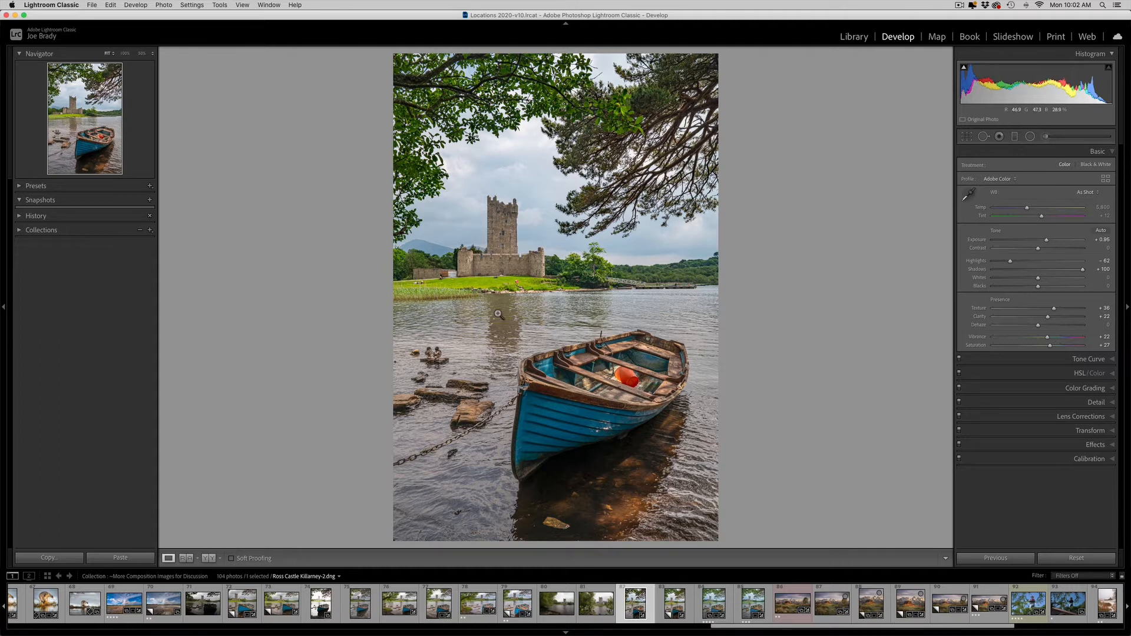
Step: Inspect the castle lawn and shoreline up close for distracting details, then return to the full photo
left_click(496, 280)
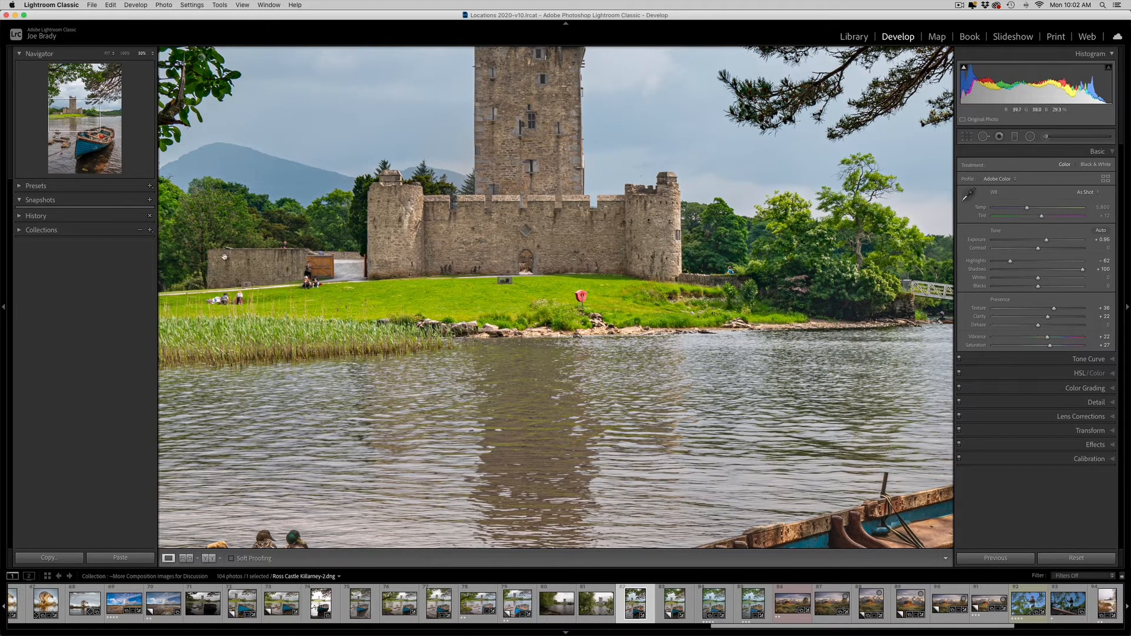
left_click(314, 295)
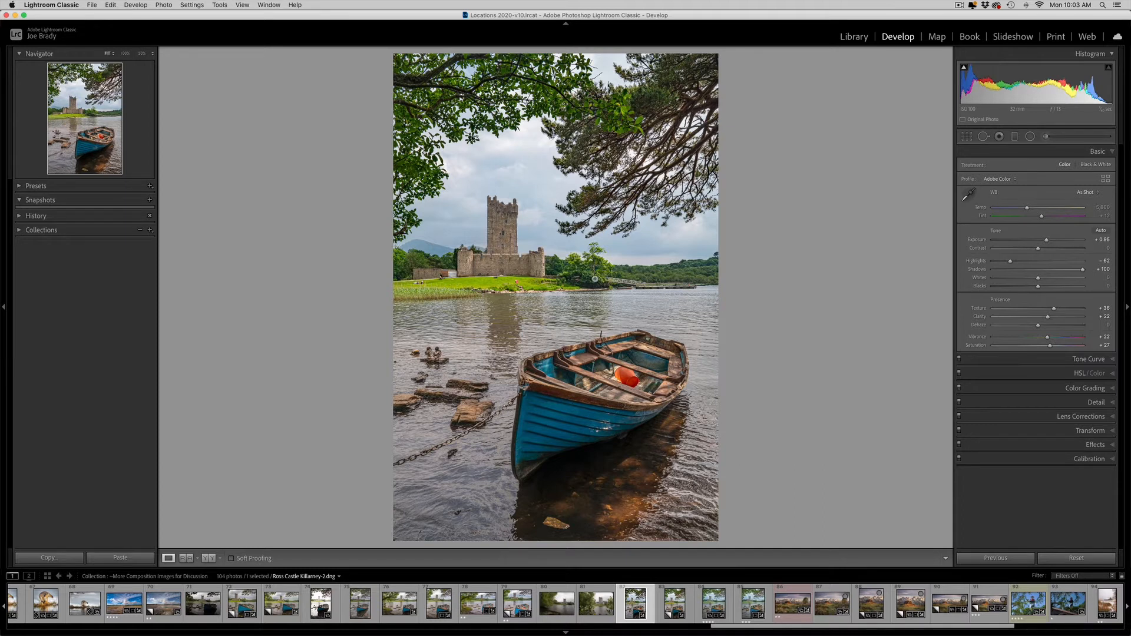
Step: Open the boat photo in Adobe Photoshop 2021 for editing and duplicate the Background layer
left_click(164, 5)
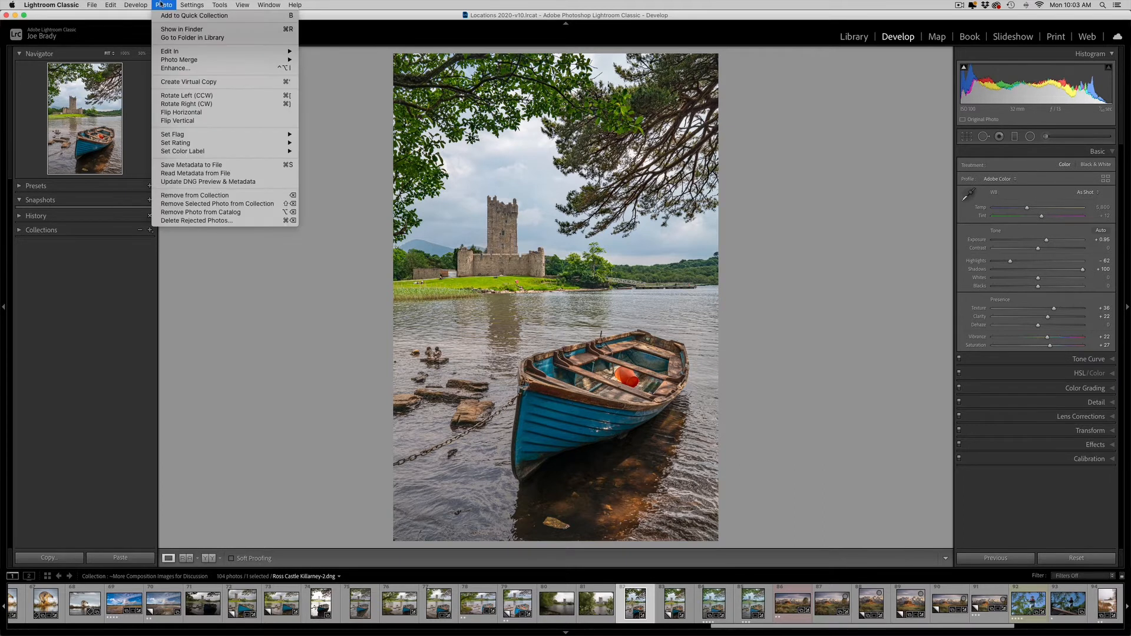
mouse_move(171, 51)
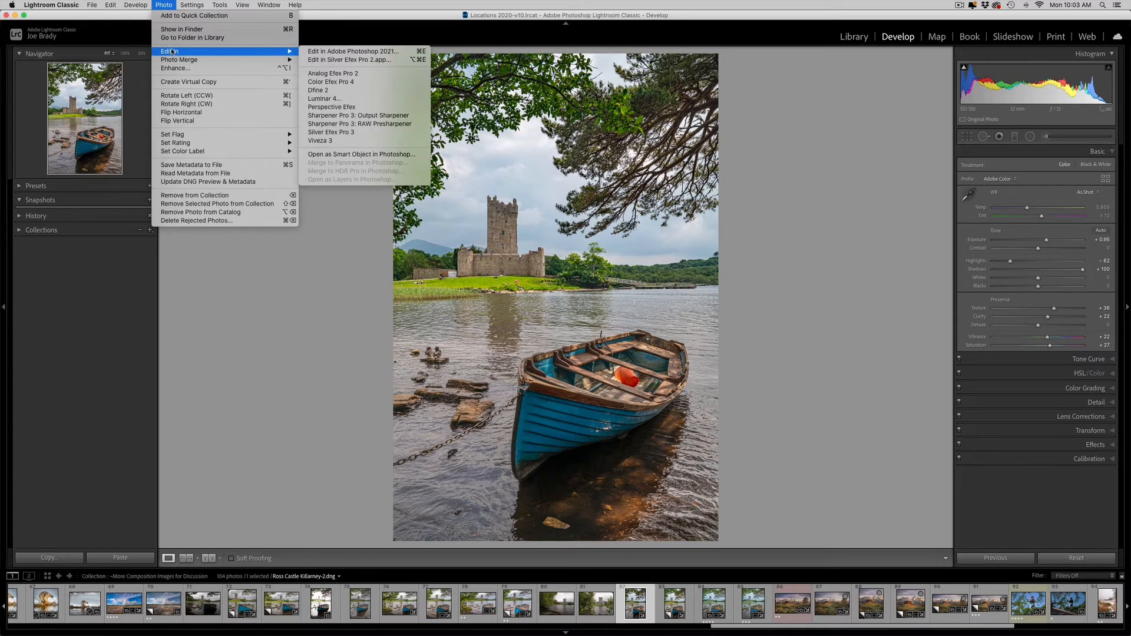
left_click(330, 52)
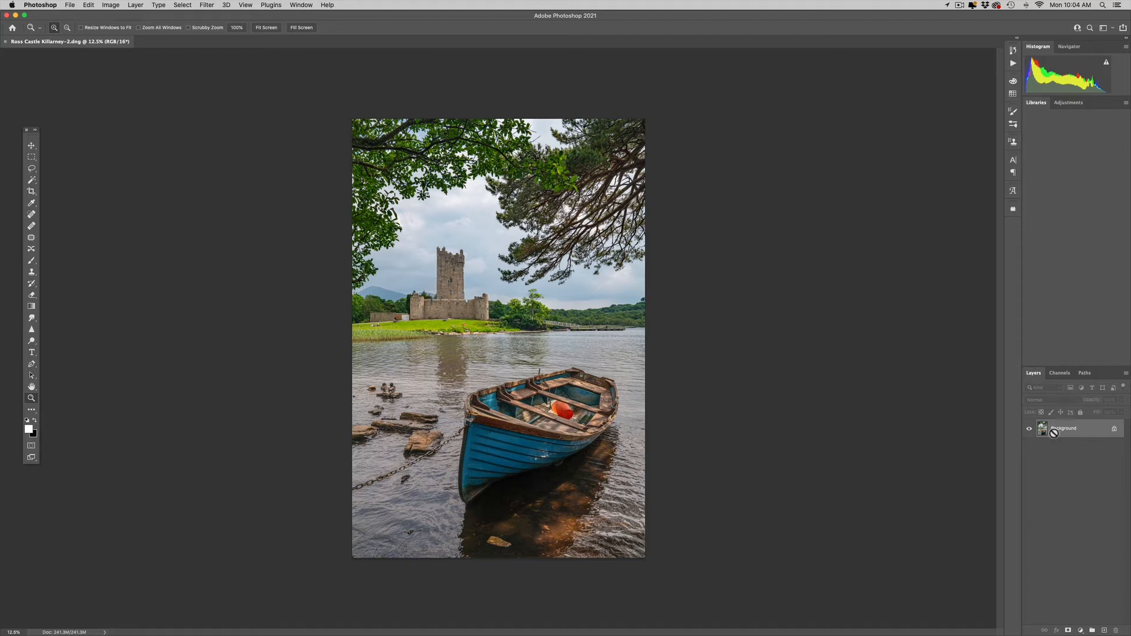
key("ctrl+j")
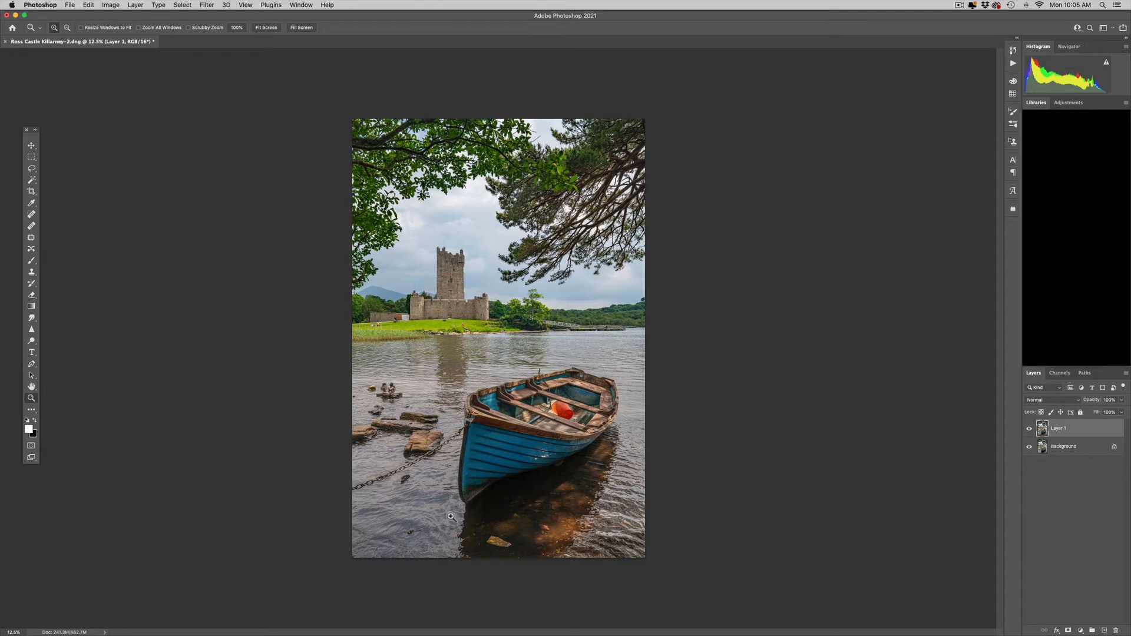
Step: Lasso the bright rock in the dark water below the boat, remove it with a Content-Aware fill, and deselect
left_click_drag(414, 465, 569, 608)
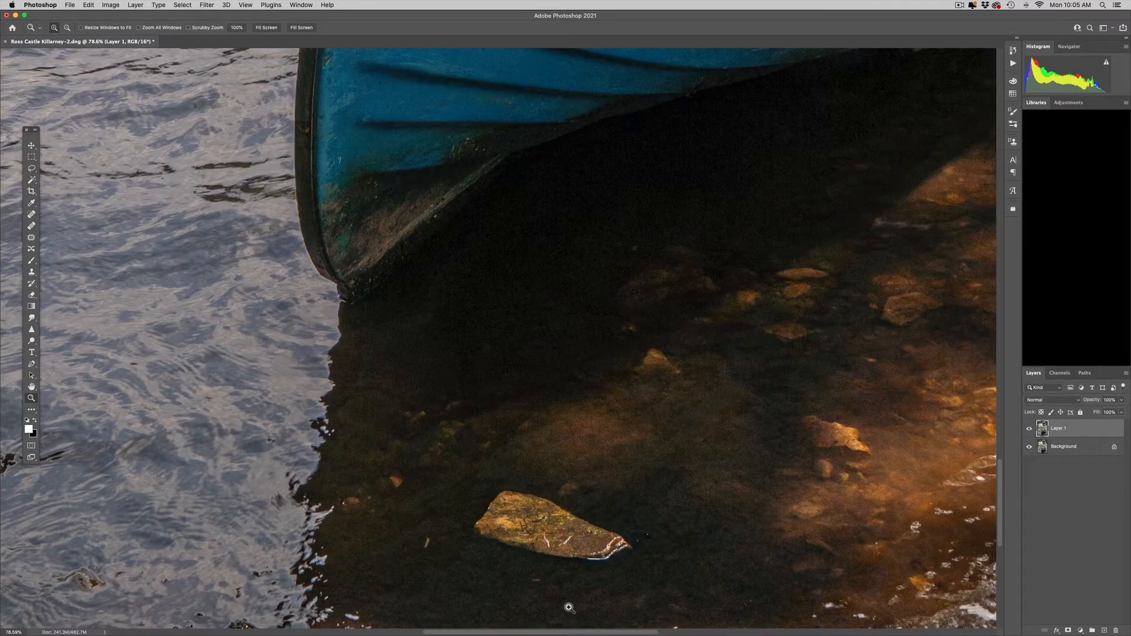
left_click_drag(599, 513, 599, 386)
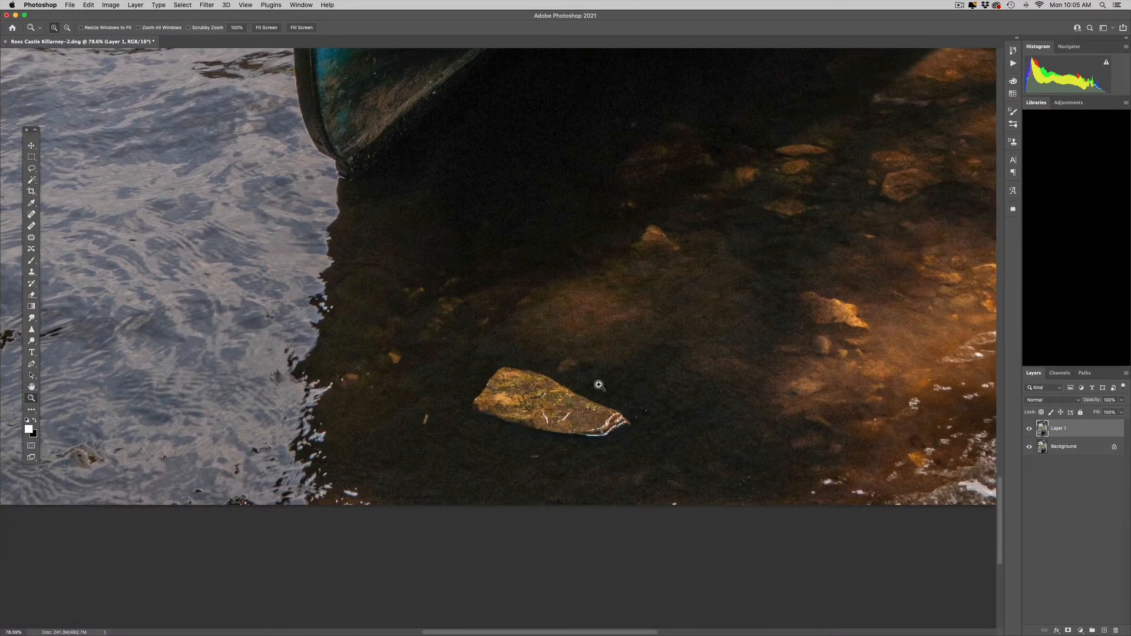
key("l")
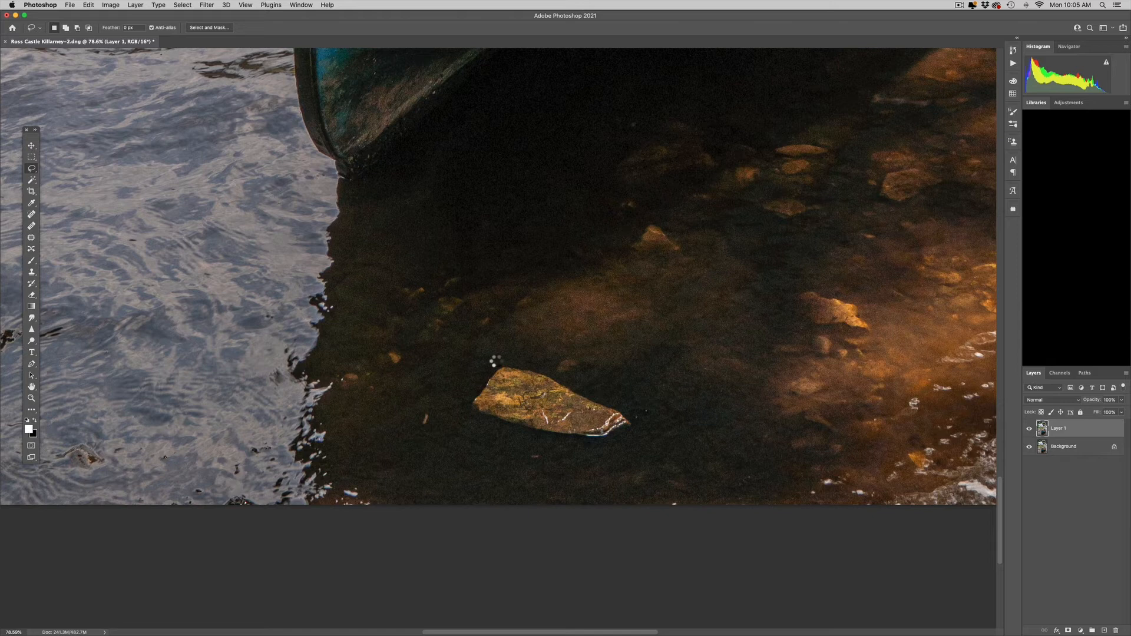
mouse_move(496, 357)
left_mouse_down()
mouse_move(596, 392)
mouse_move(634, 437)
mouse_move(608, 447)
mouse_move(530, 442)
mouse_move(479, 429)
mouse_move(475, 393)
left_mouse_up()
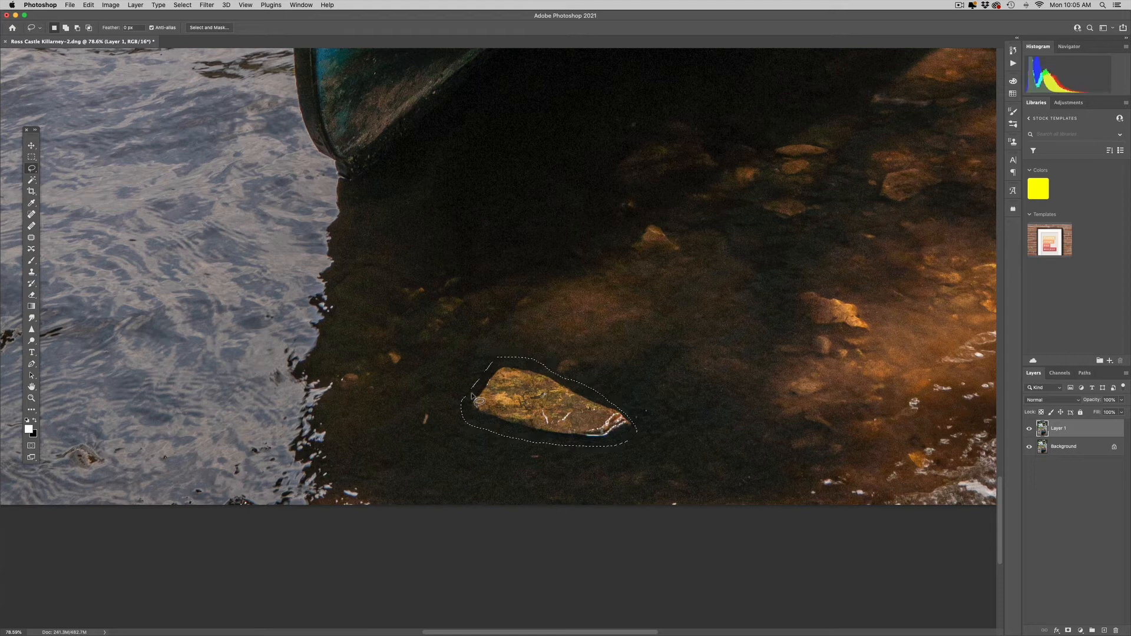
key("shift+BackSpace")
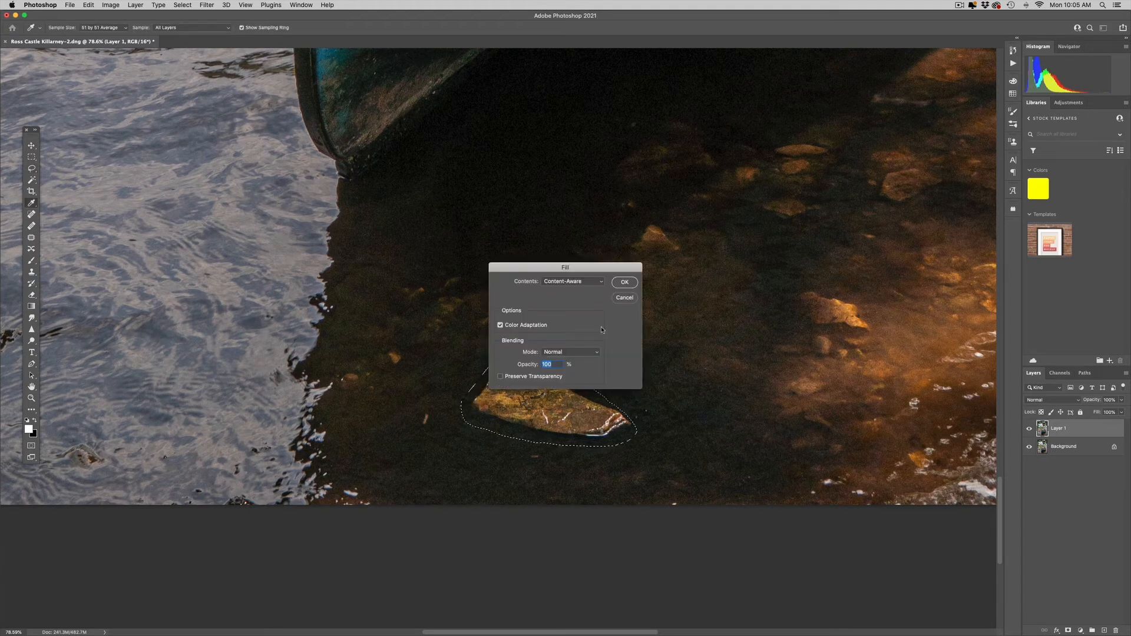
left_click(623, 283)
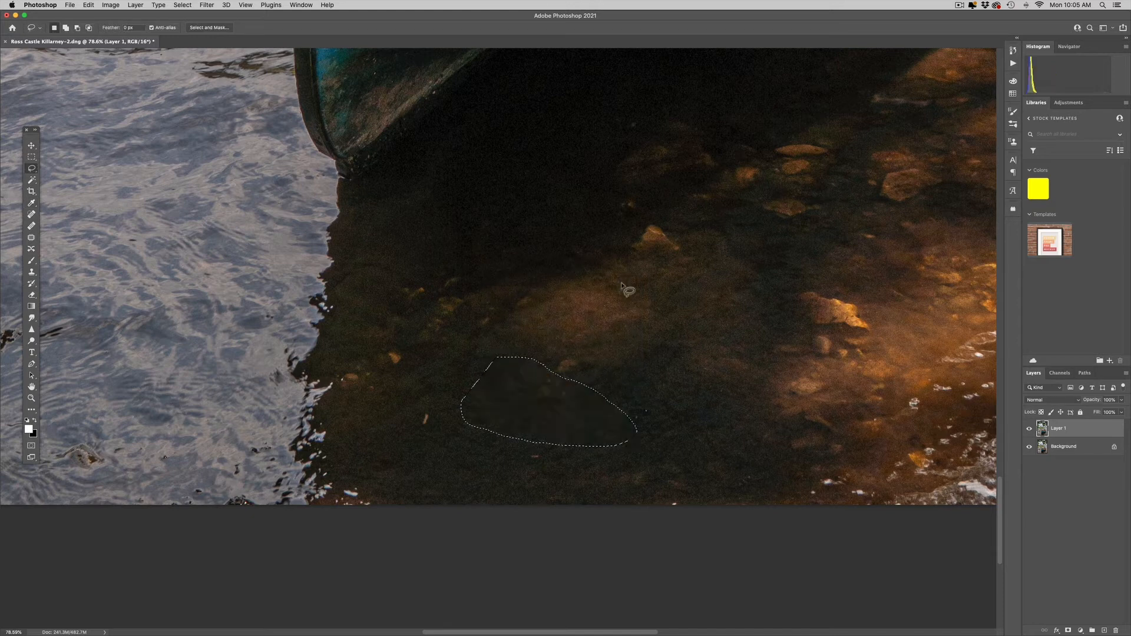
key("super+d")
Step: Lasso the red life-ring post on the castle lawn, remove it with a Content-Aware fill, and deselect
key("super+0")
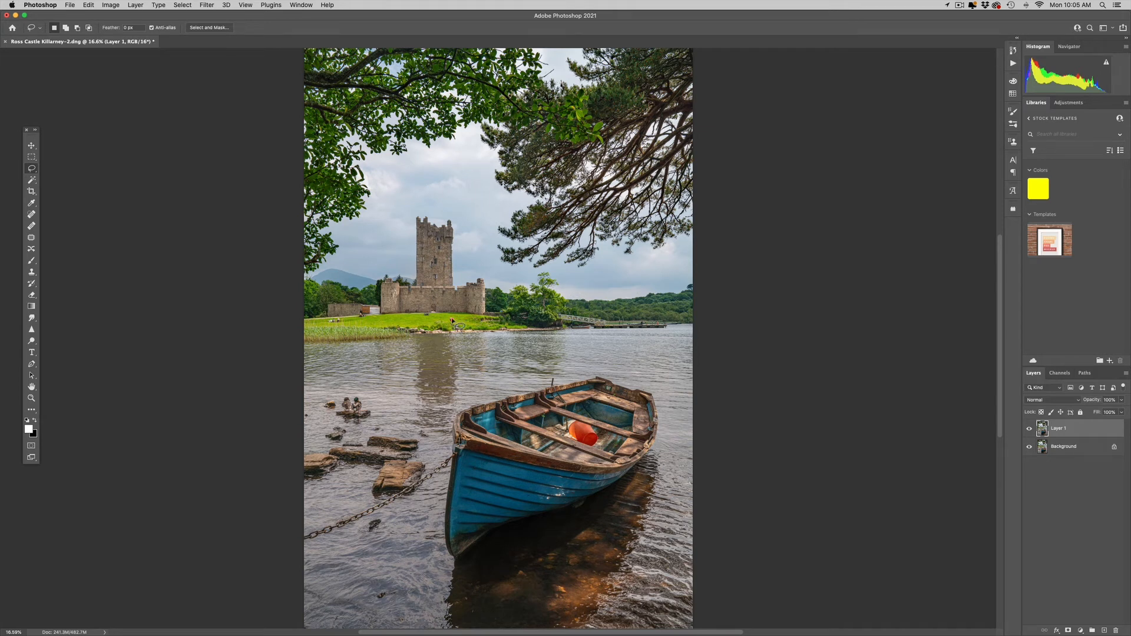
left_click(31, 399)
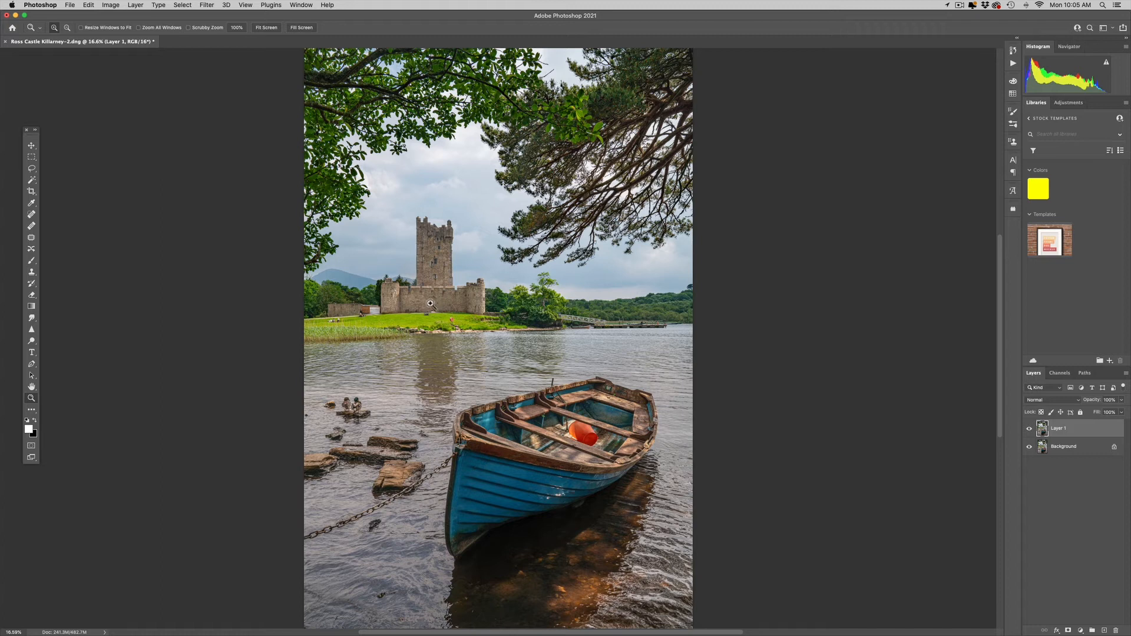
left_click_drag(430, 303, 476, 348)
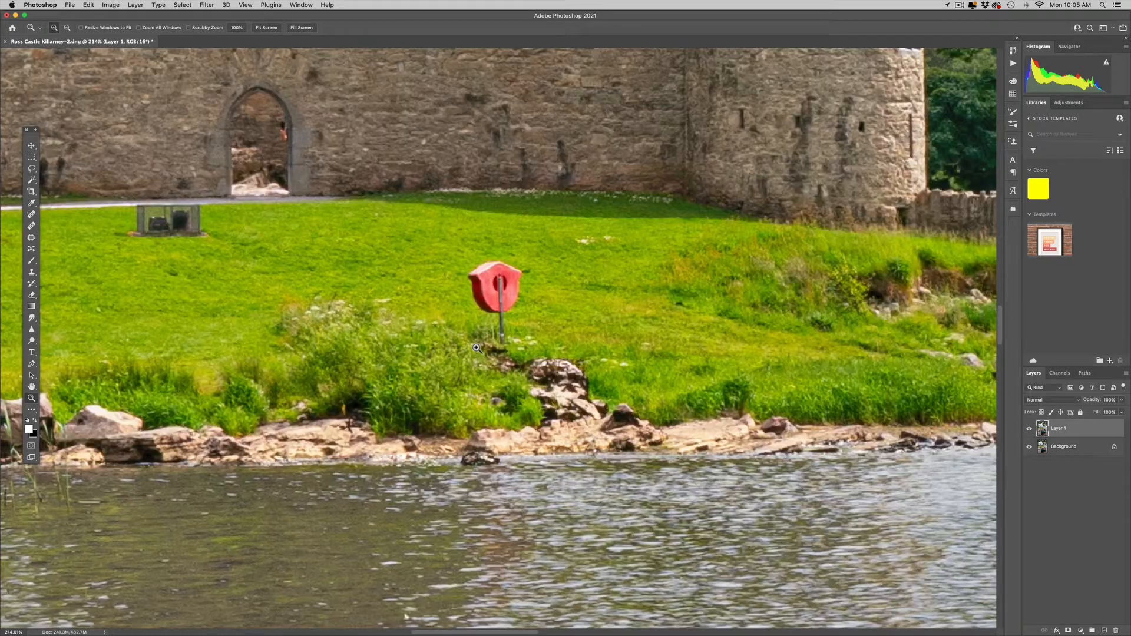
key("l")
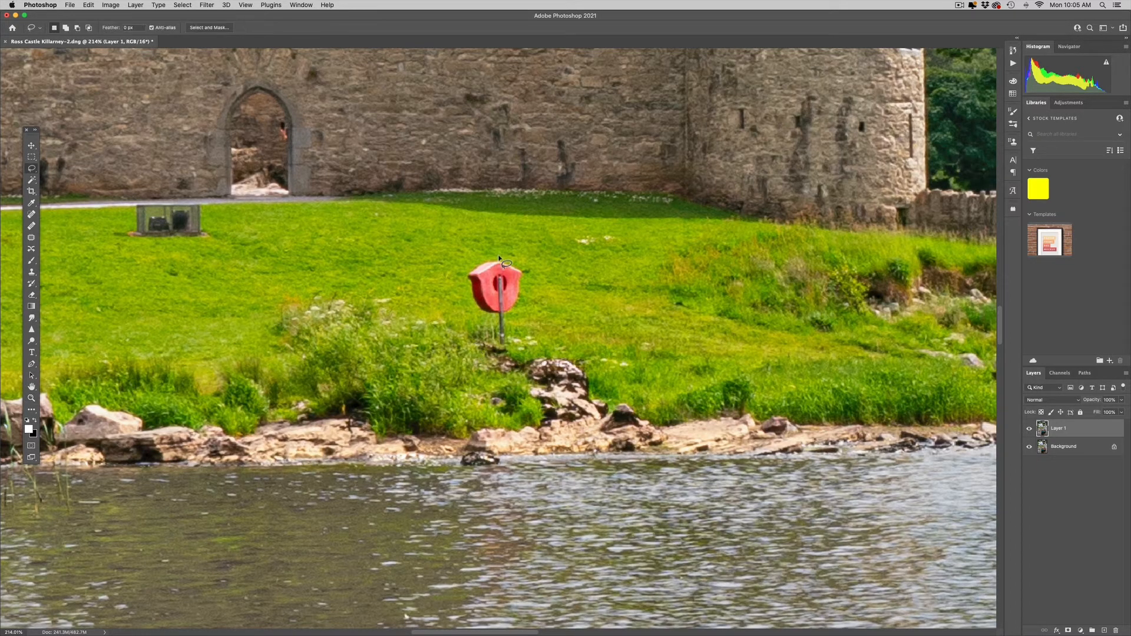
mouse_move(497, 256)
left_mouse_down()
mouse_move(462, 284)
mouse_move(473, 309)
mouse_move(497, 318)
mouse_move(500, 350)
mouse_move(513, 263)
left_mouse_up()
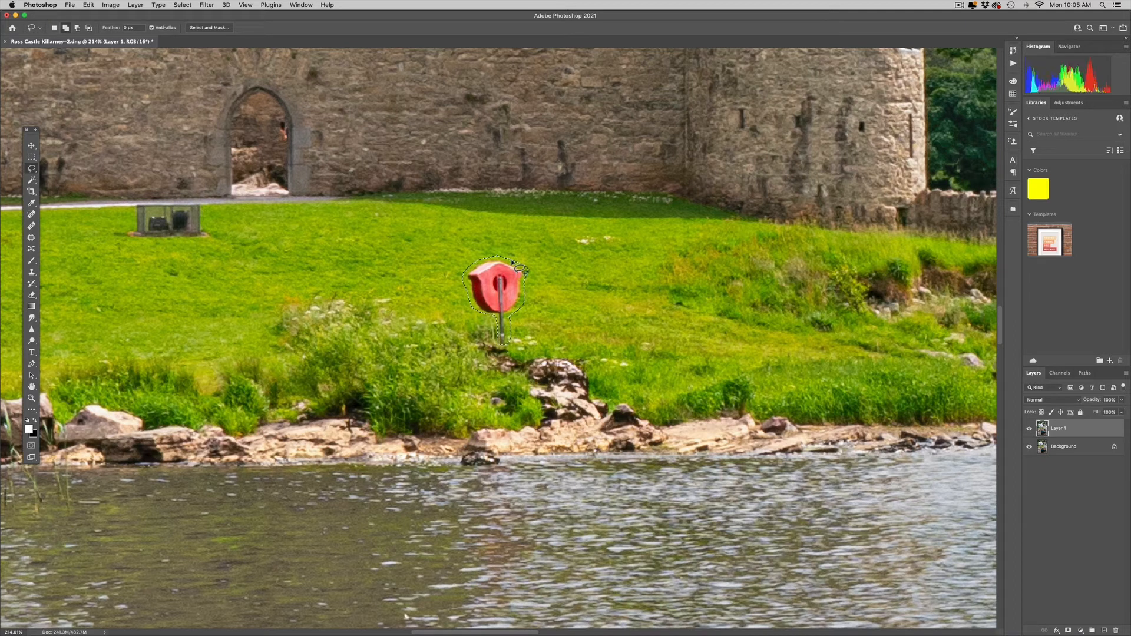
key("shift+BackSpace")
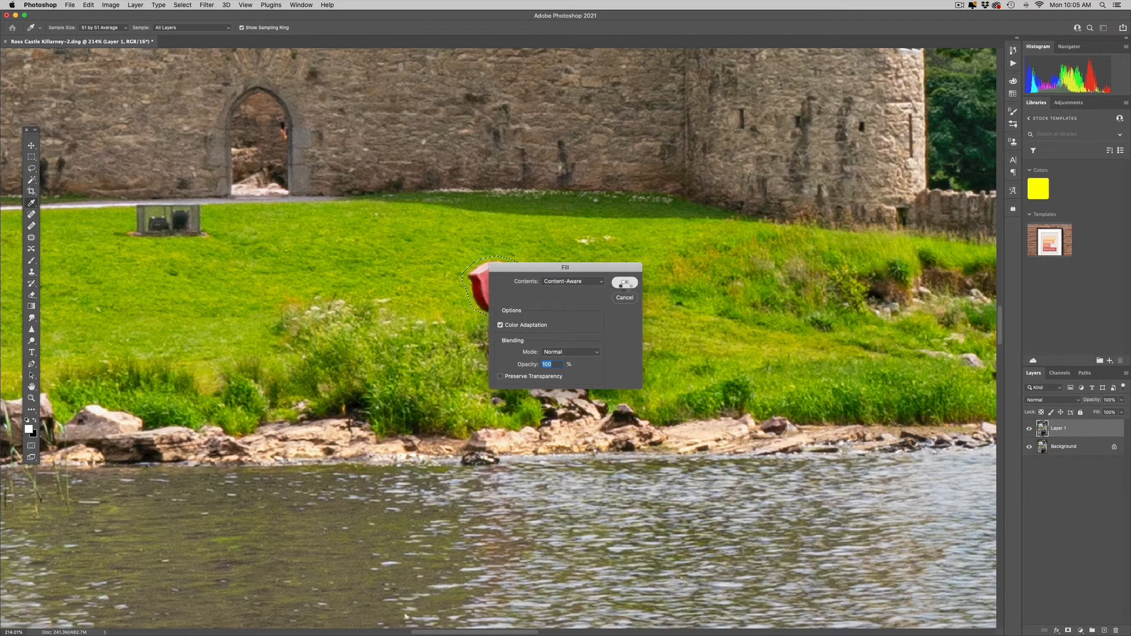
left_click(625, 282)
key("super+d")
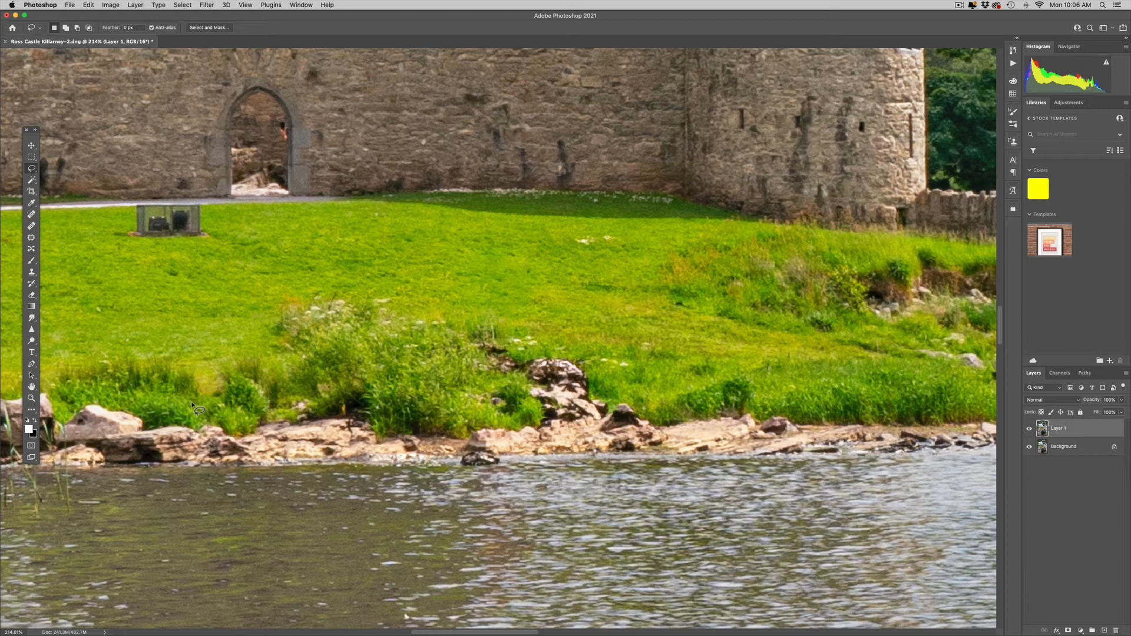
key("super+0")
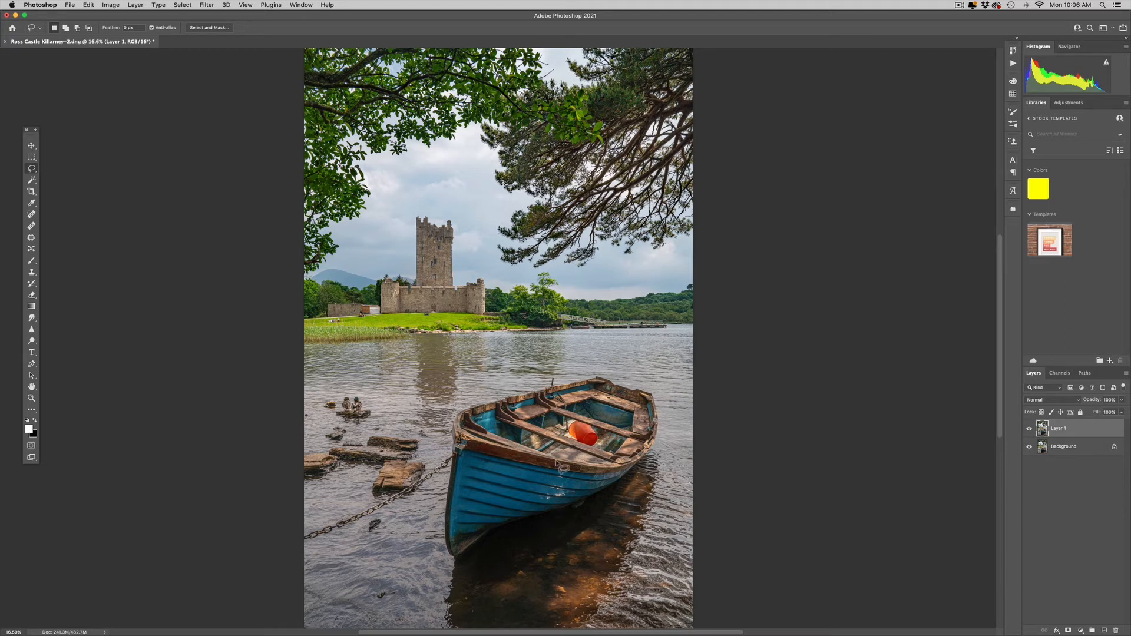
key("m")
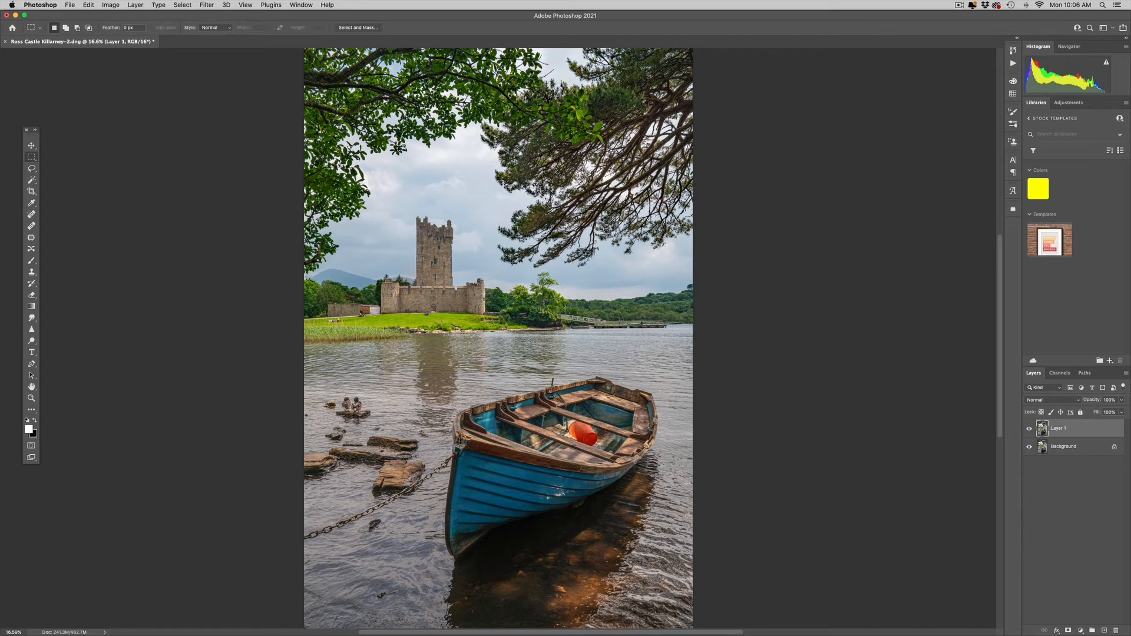
key("z")
left_click(375, 177, "alt")
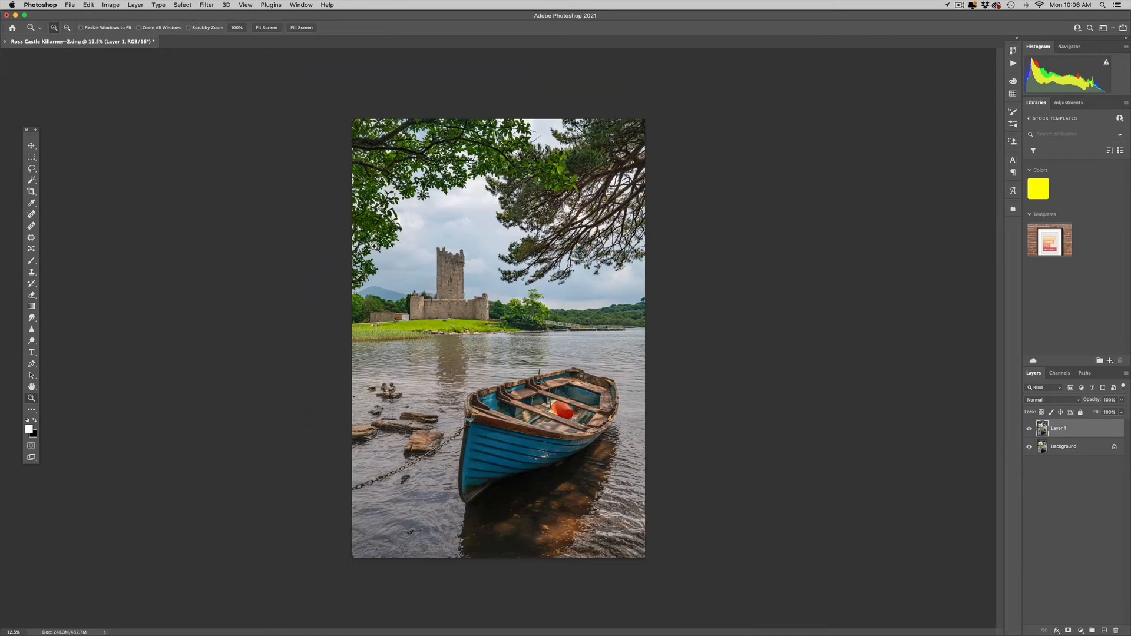
left_click(33, 158)
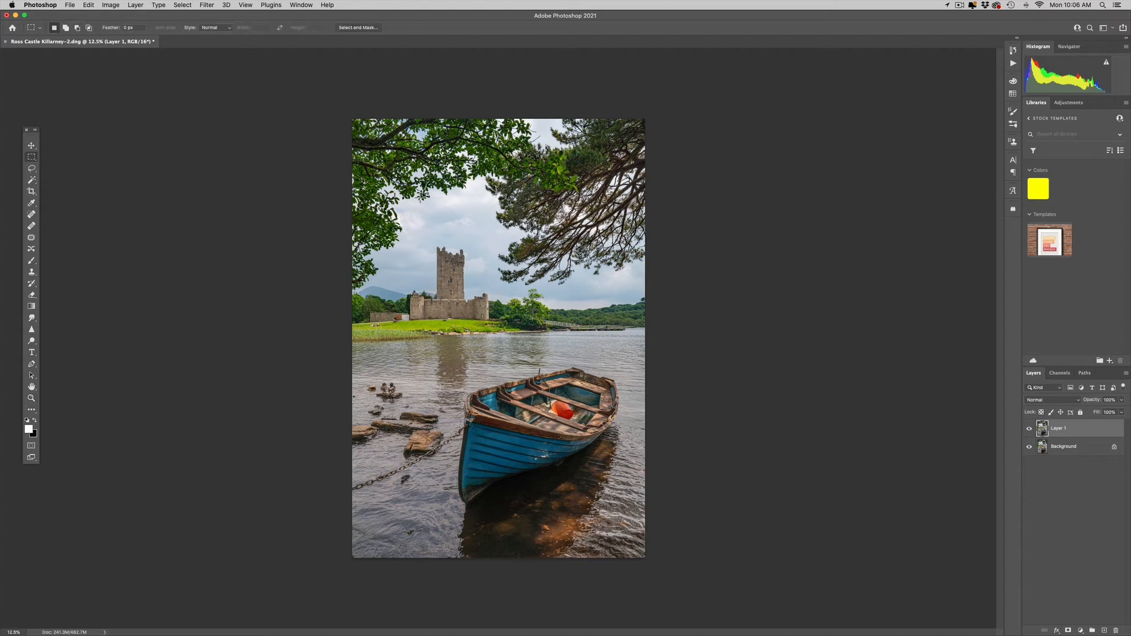
left_click_drag(336, 120, 682, 371)
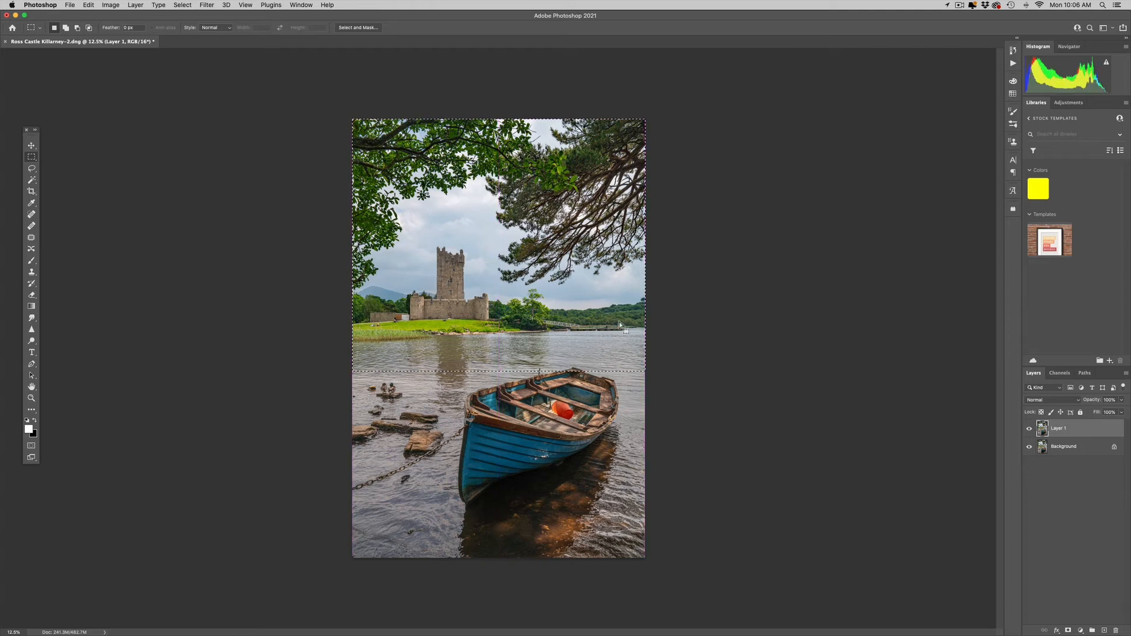
left_click(79, 4)
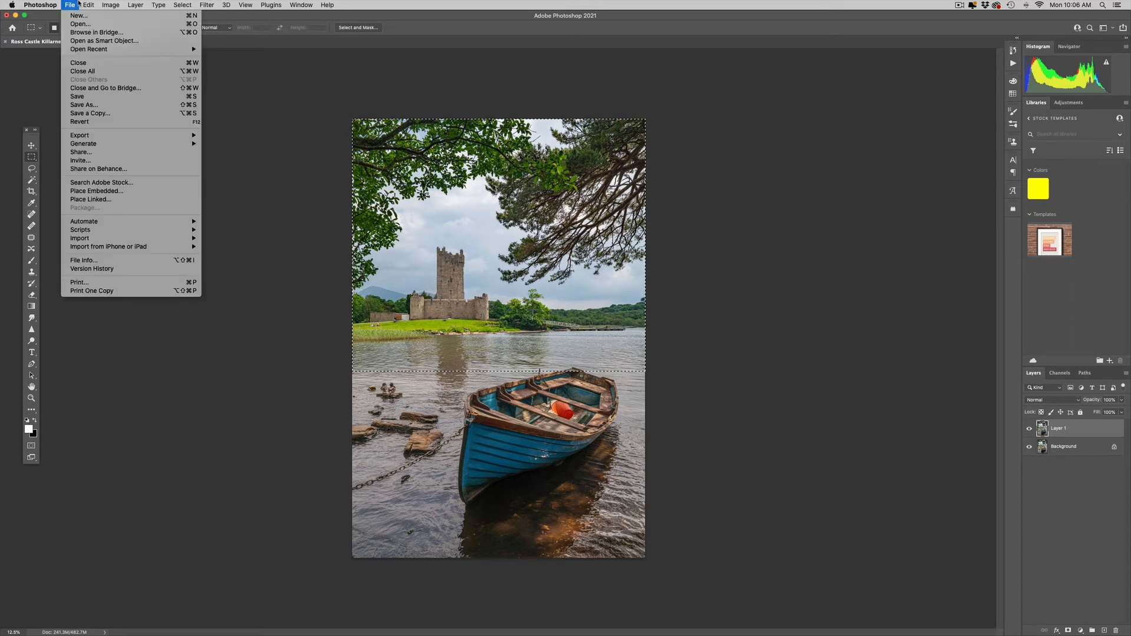
mouse_move(86, 5)
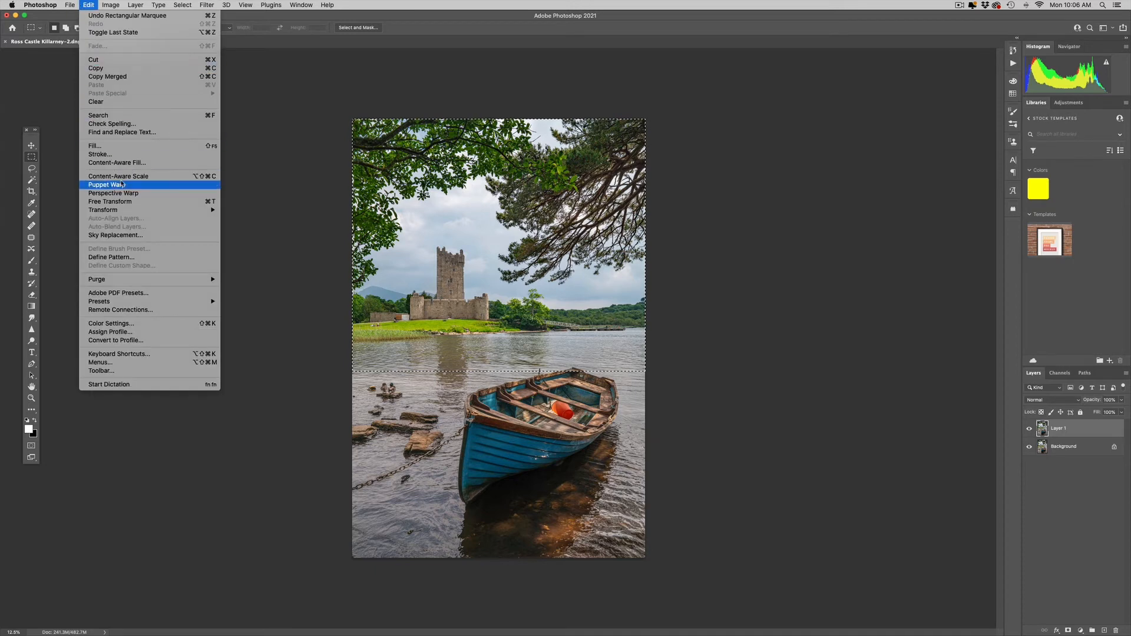
left_click(284, 190)
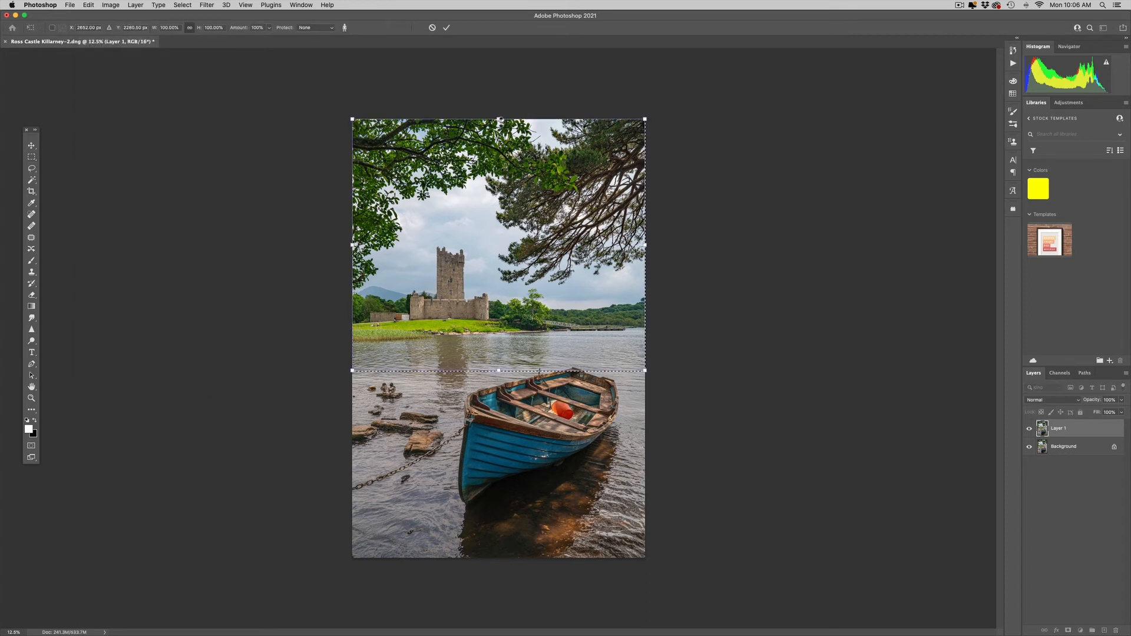
left_click_drag(499, 119, 499, 134)
key("super+z")
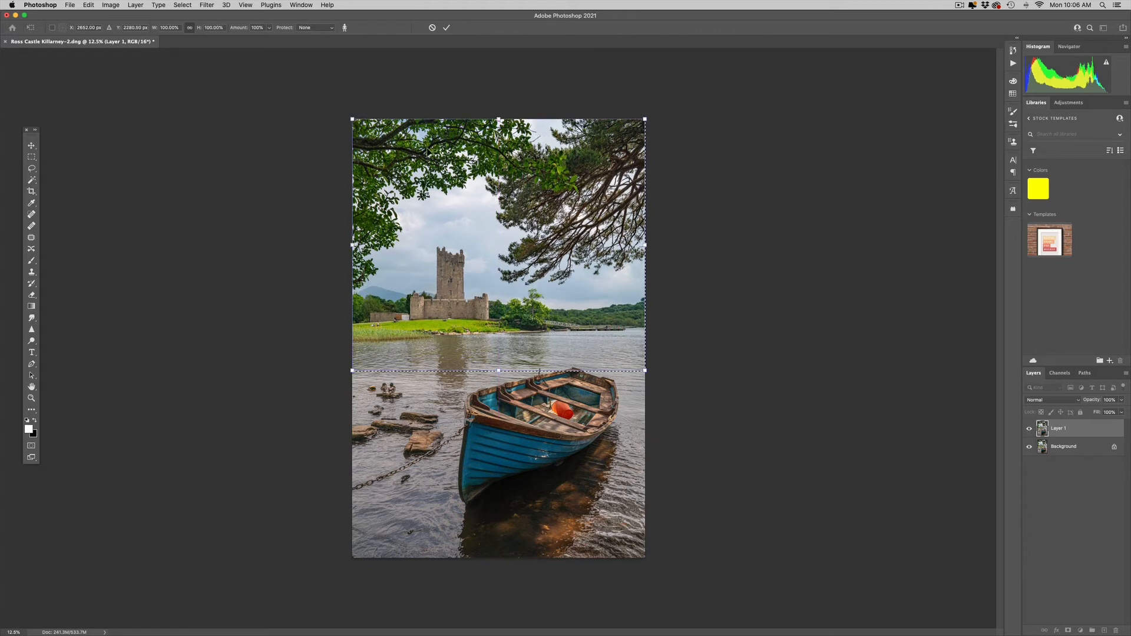
key("Escape")
key("super+d")
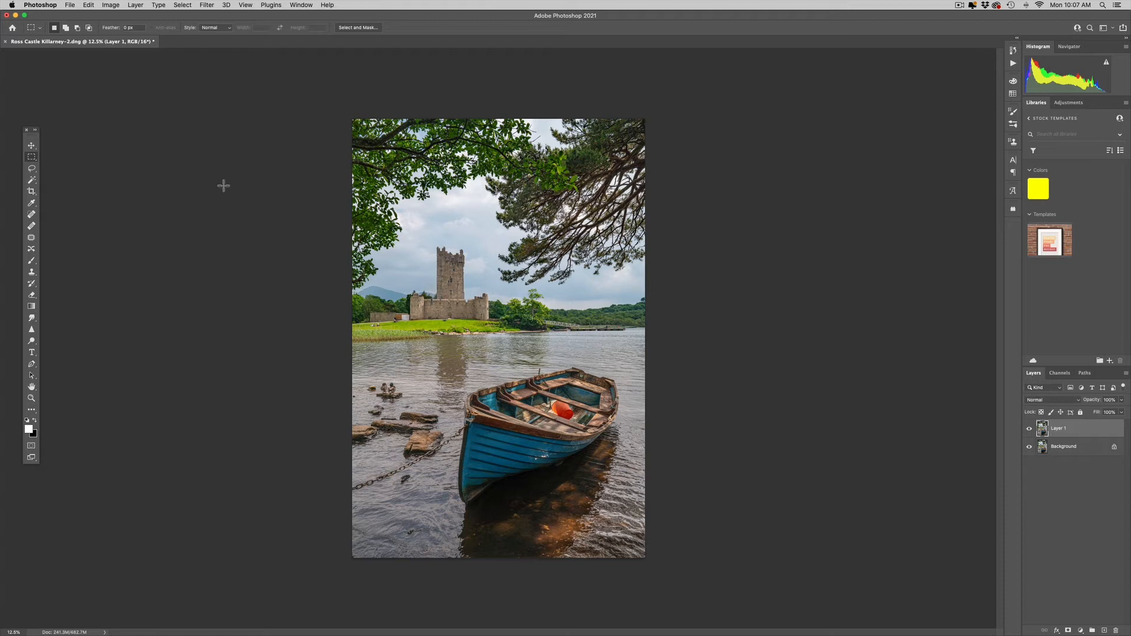
Step: Select the trees and sky down to just above the castle wall, compress them downward to about 85% height with Content-Aware Scale, and deselect
left_click_drag(316, 101, 667, 279)
left_click(87, 5)
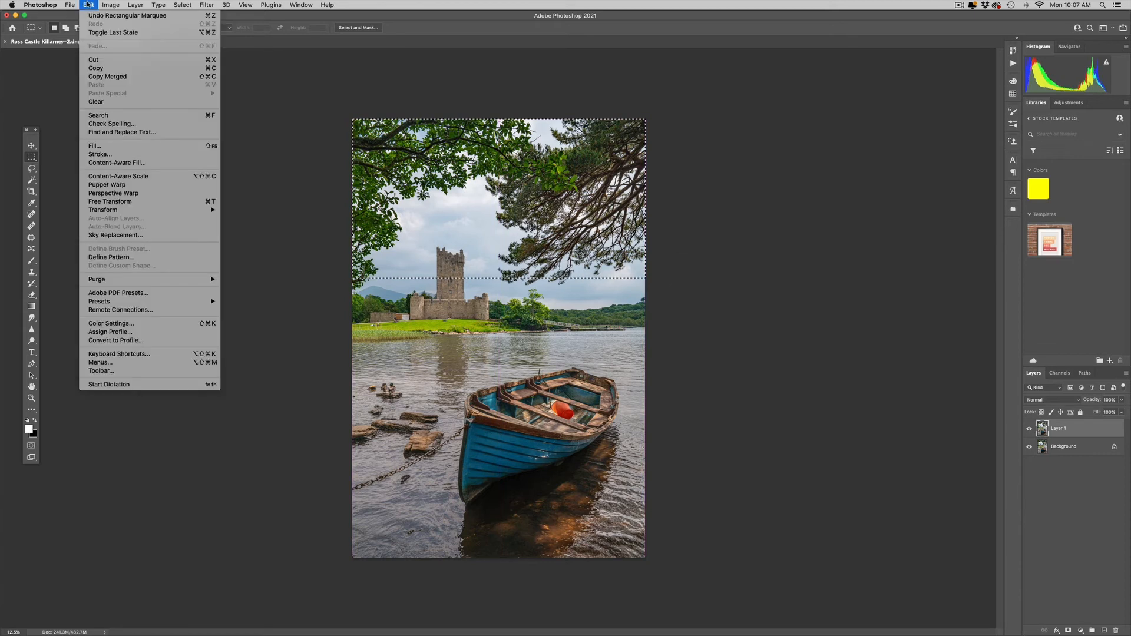
left_click(129, 177)
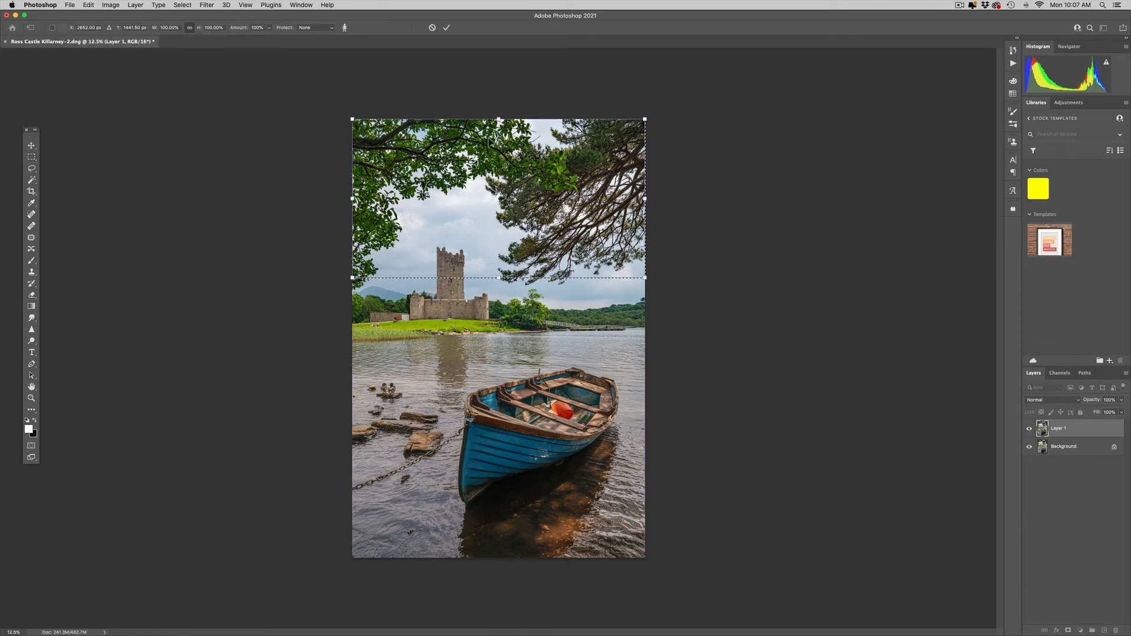
left_click_drag(500, 119, 499, 123)
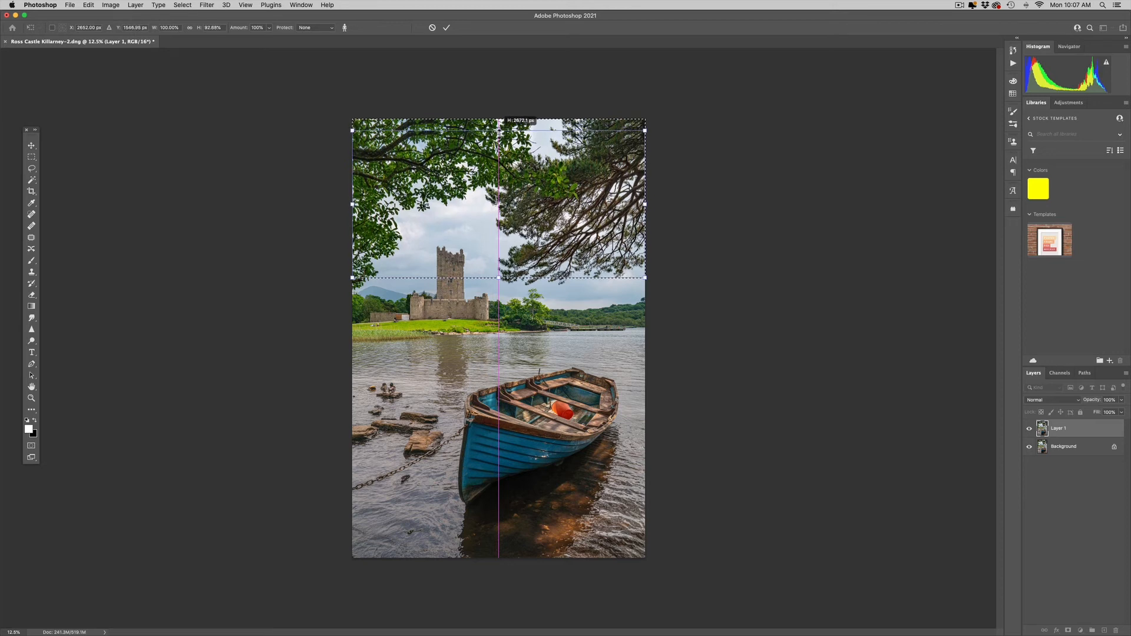
left_click_drag(500, 140, 500, 143)
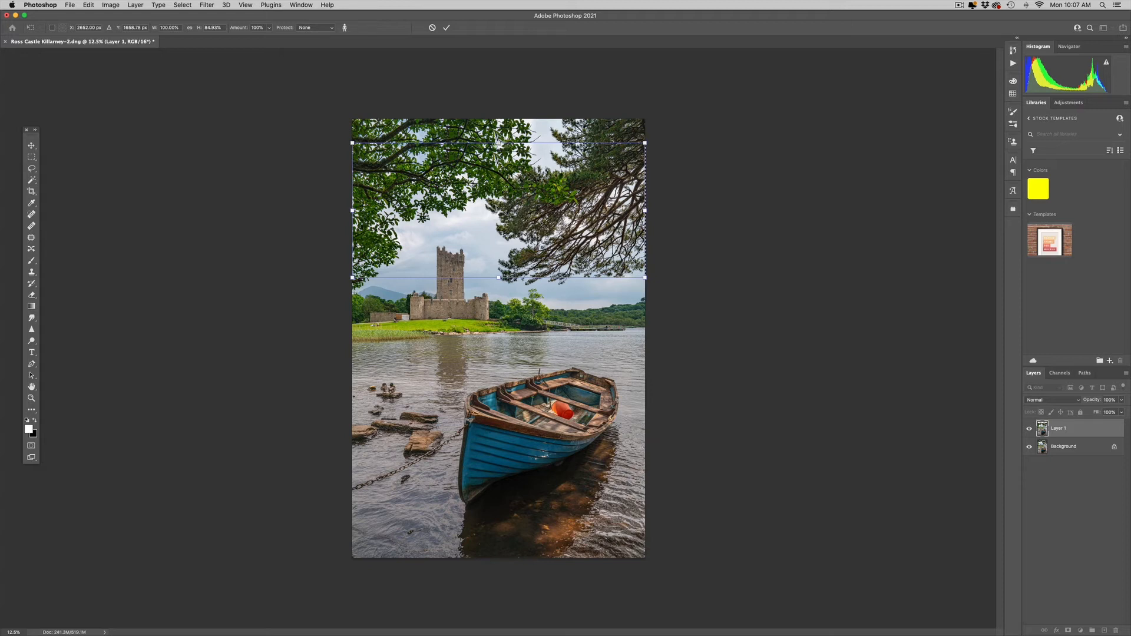
key("Return")
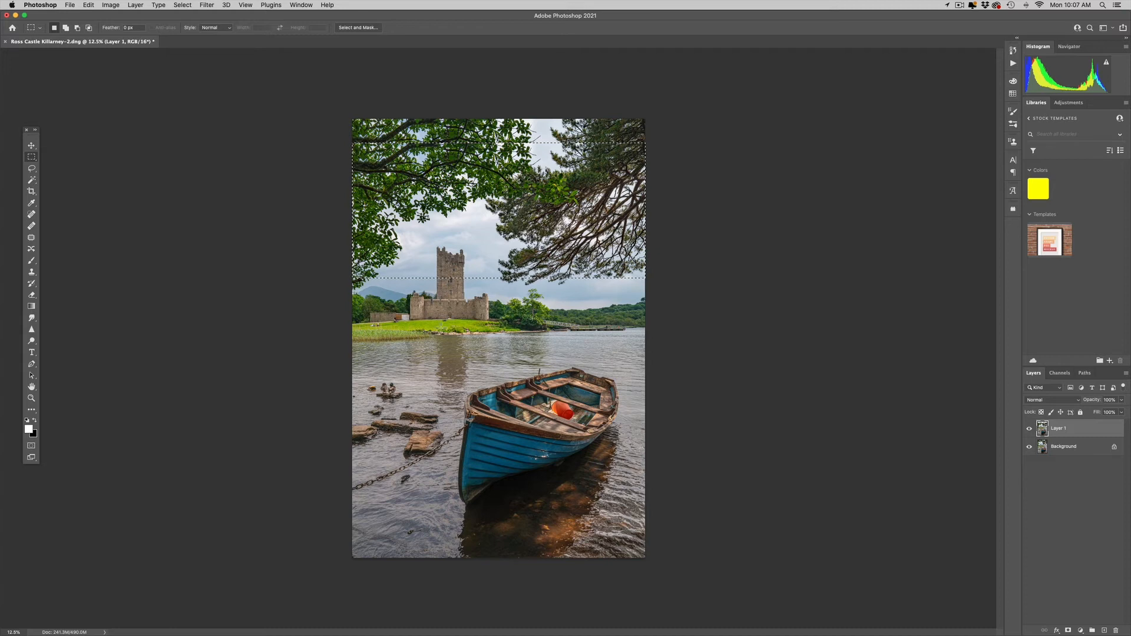
left_click(509, 367)
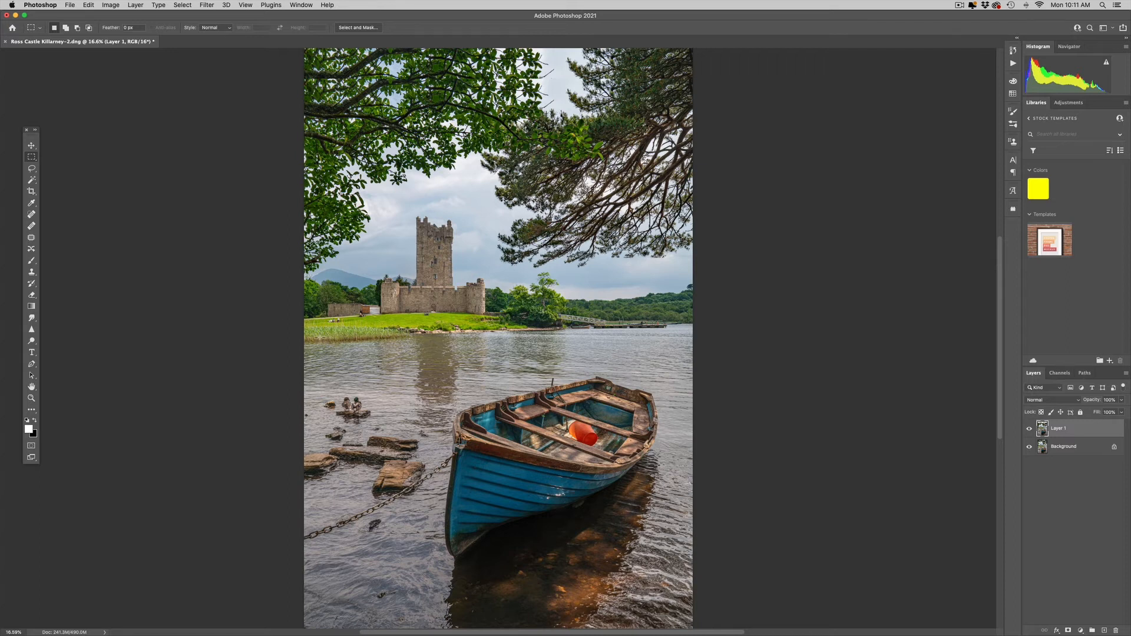
Step: Select the full-width strip of water between the castle shore and the boat, show the rulers, and place horizontal guides along its upper and lower edges
left_click_drag(300, 334, 704, 376)
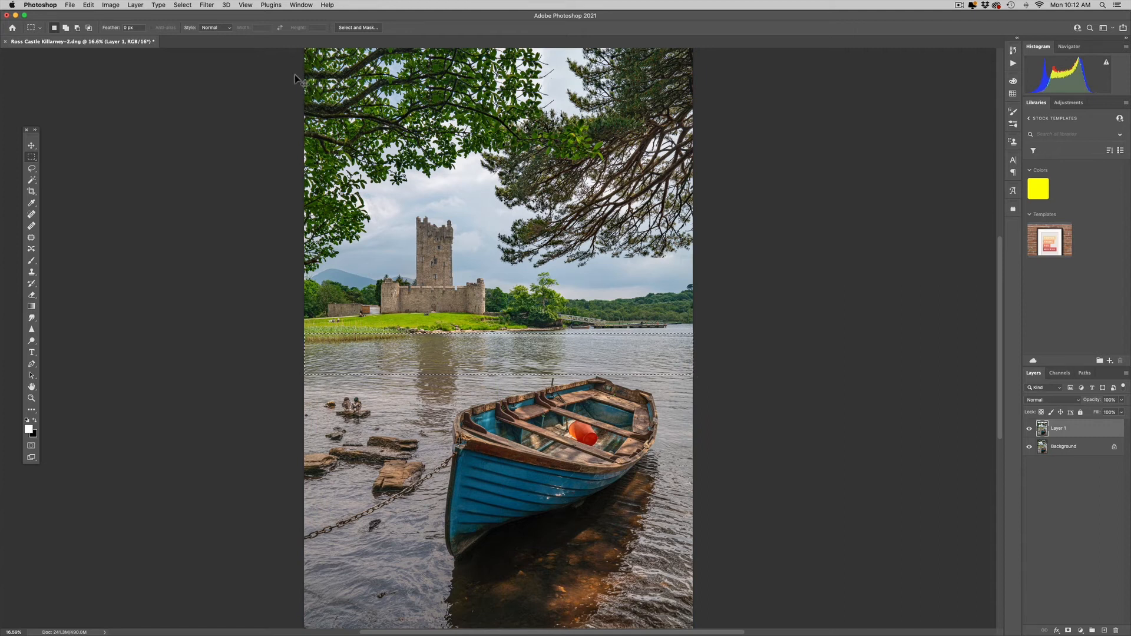
key("super+r")
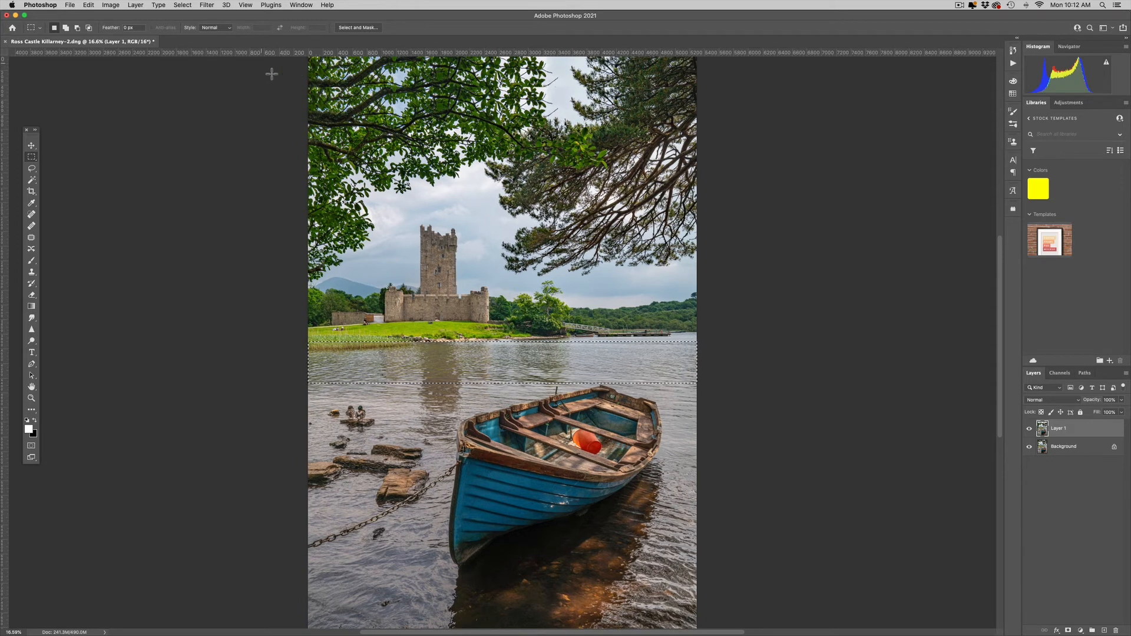
left_click_drag(251, 55, 264, 342)
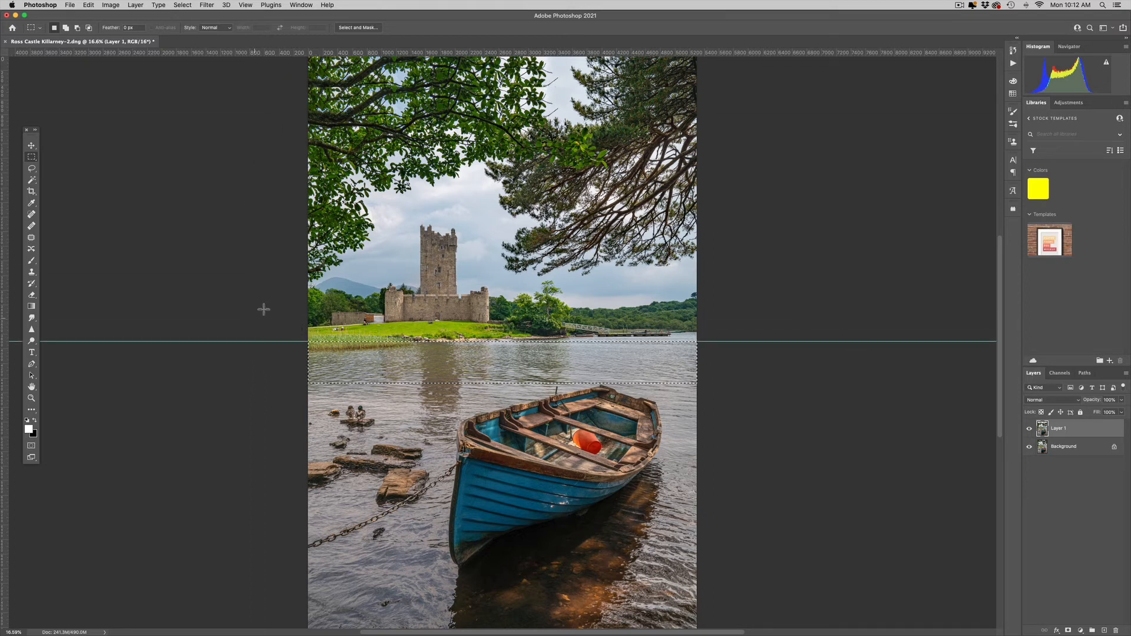
left_click_drag(235, 56, 268, 385)
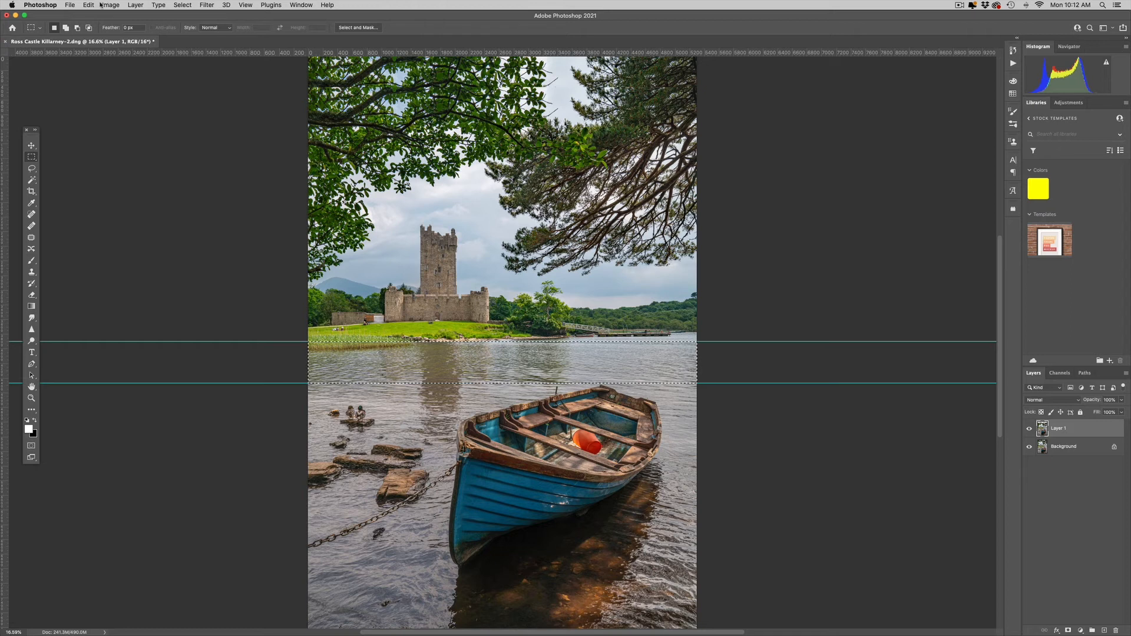
Step: Compress the selected water strip upward to about 70% height with Content-Aware Scale, and deselect
left_click(72, 5)
mouse_move(88, 5)
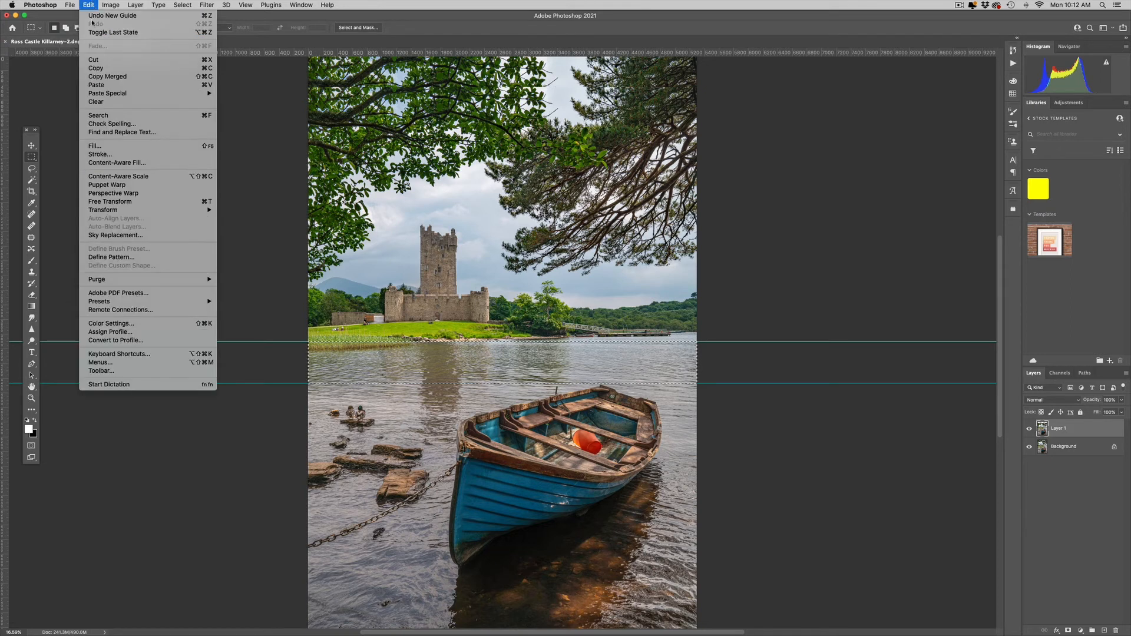
left_click(120, 178)
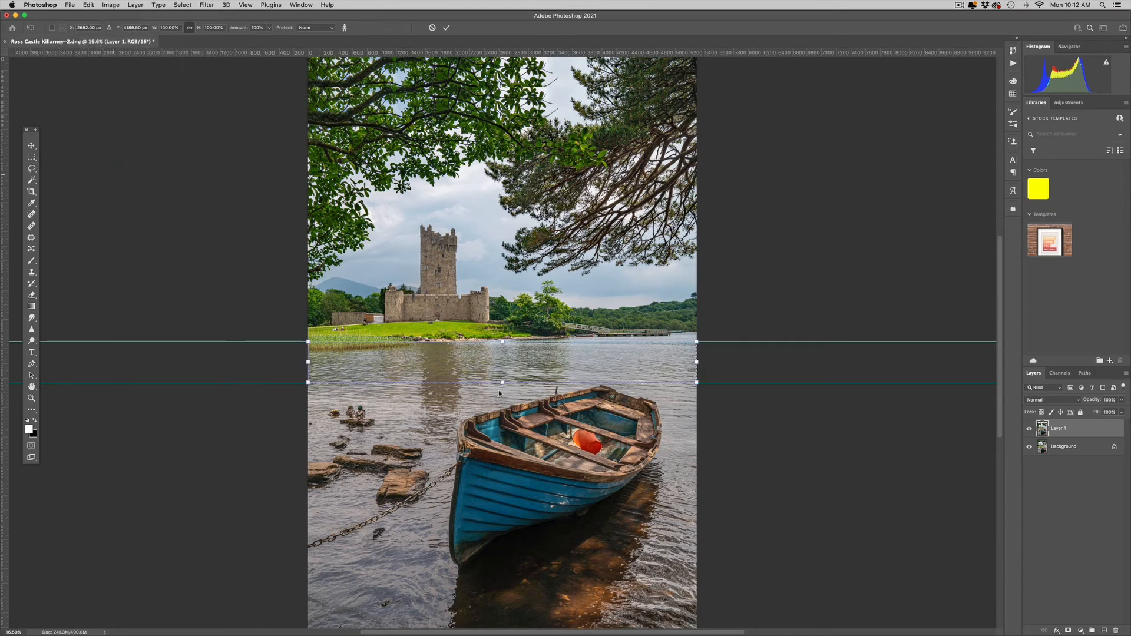
left_click_drag(505, 383, 504, 370)
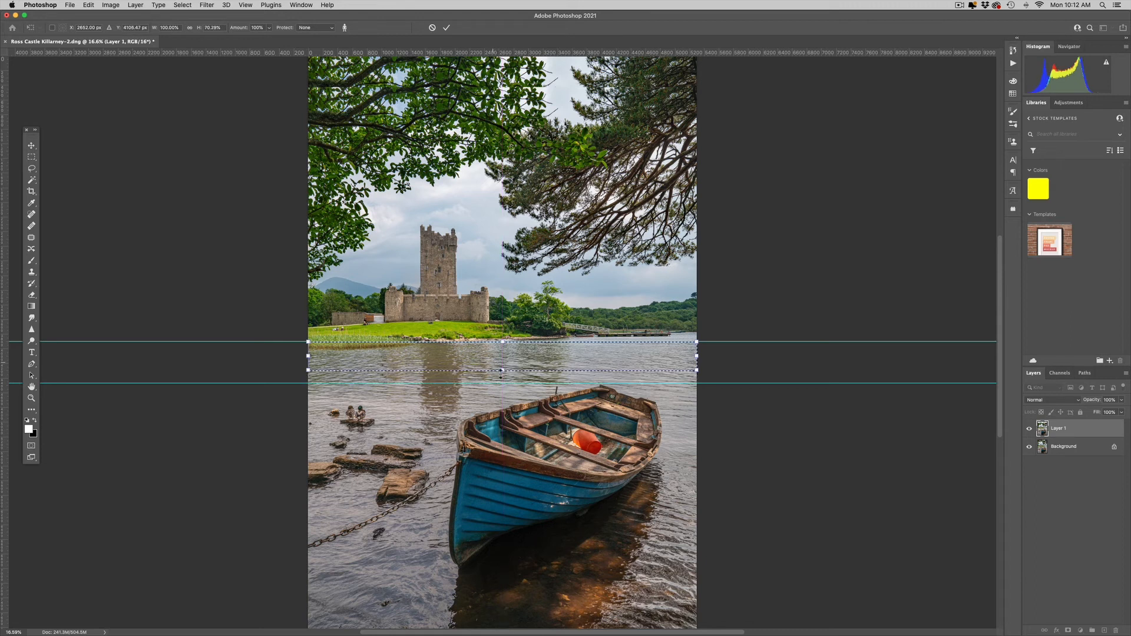
key("Return")
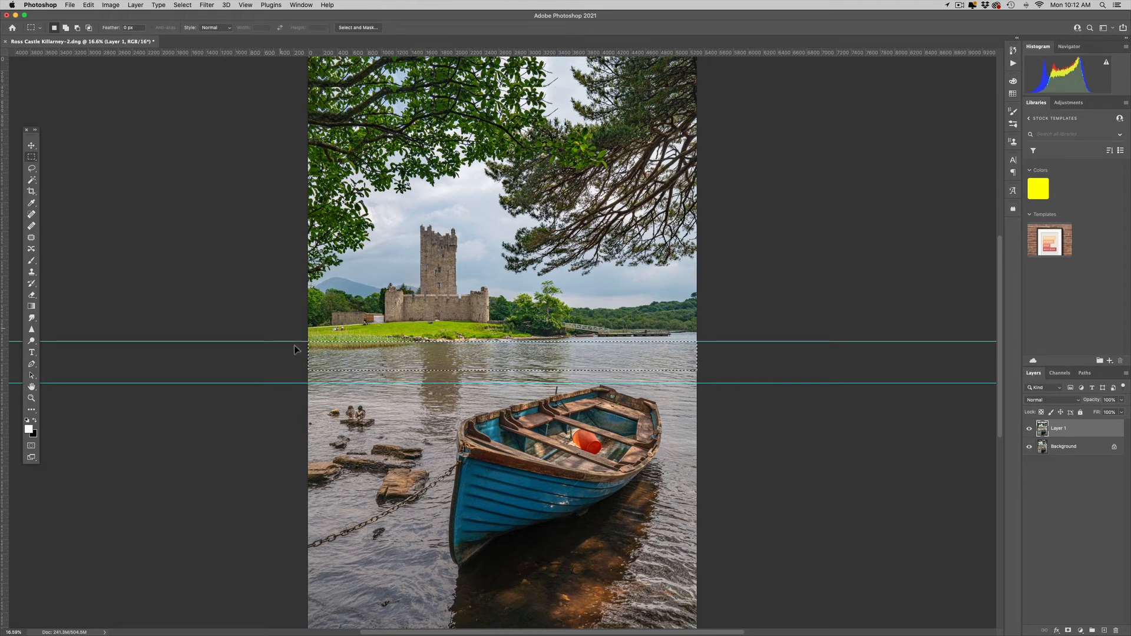
key("super+d")
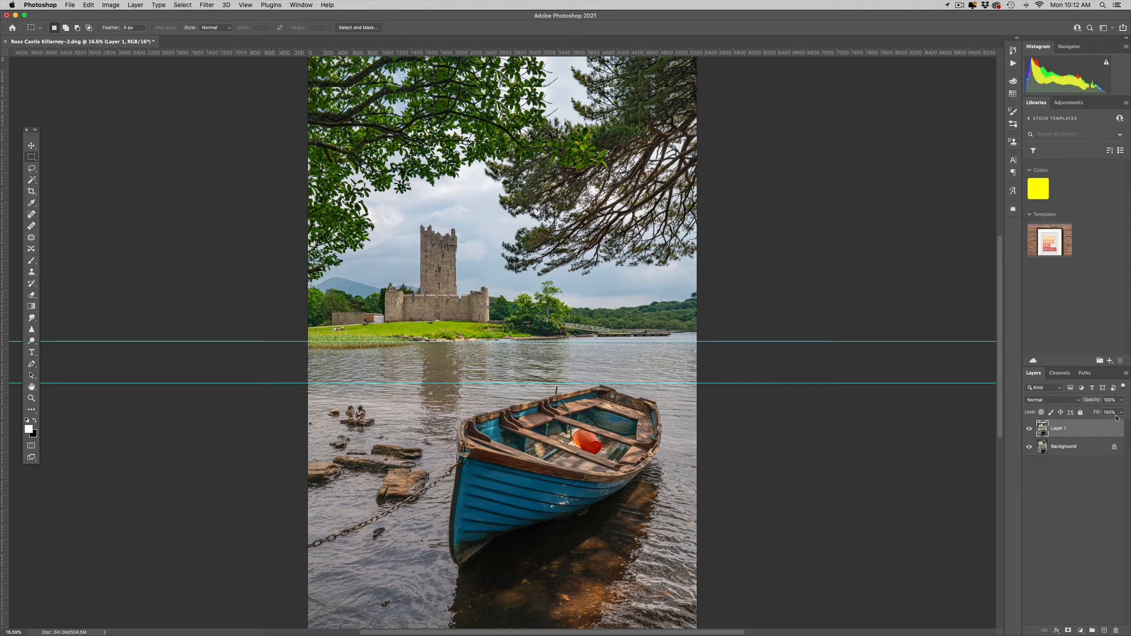
Step: Turn on snapping to guides so a selection can start exactly at the lower guide
left_click_drag(303, 384, 692, 606)
left_click(246, 6)
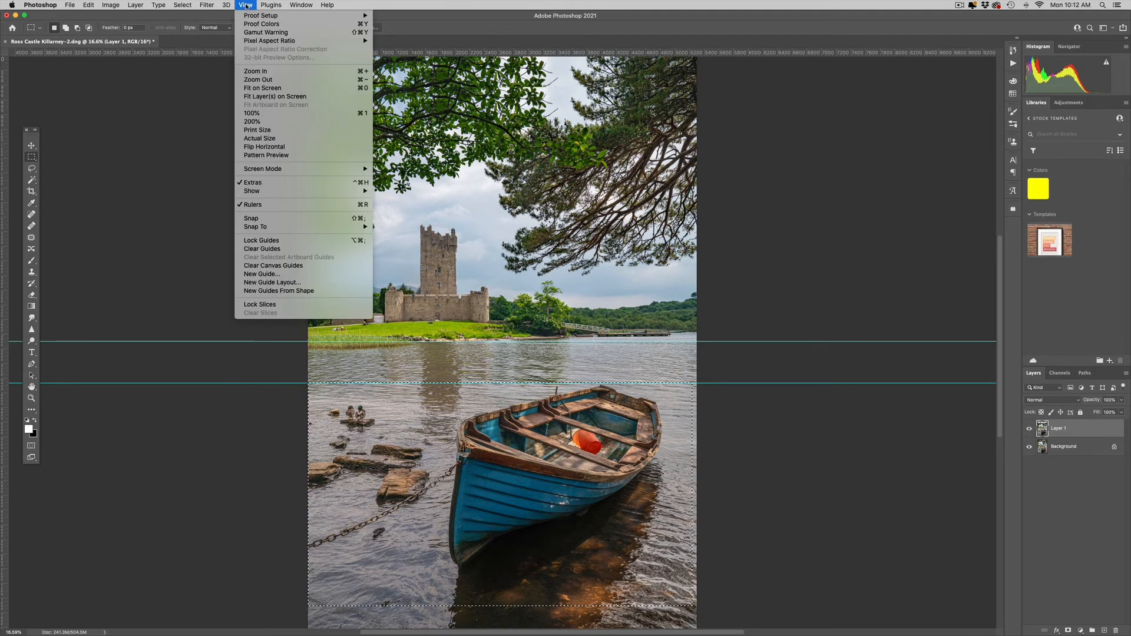
mouse_move(265, 227)
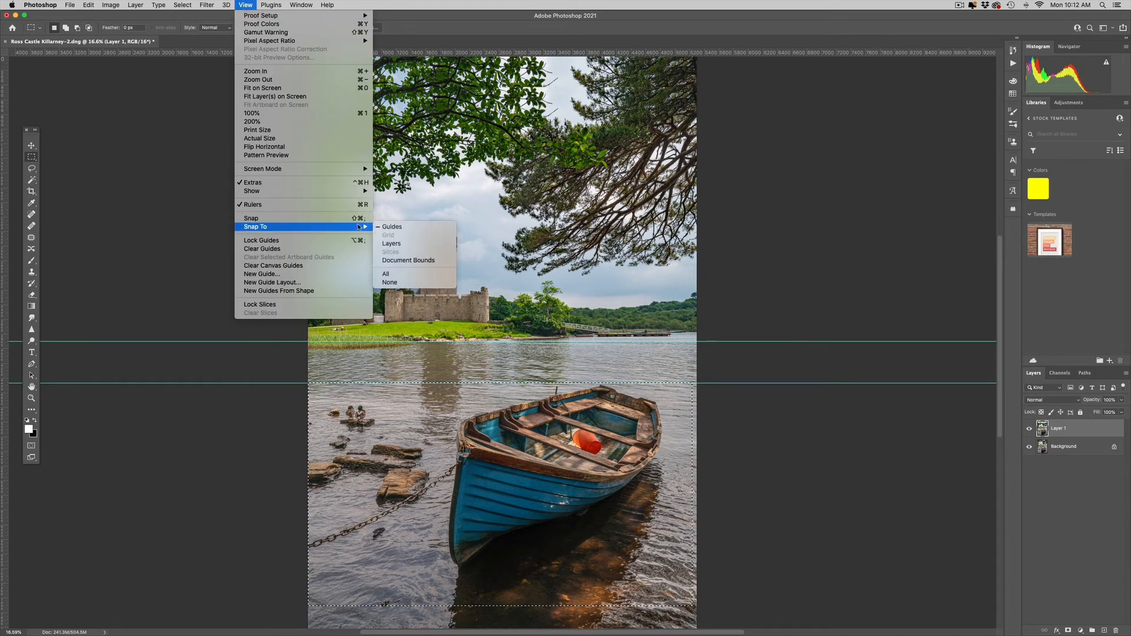
left_click(392, 226)
left_click(245, 4)
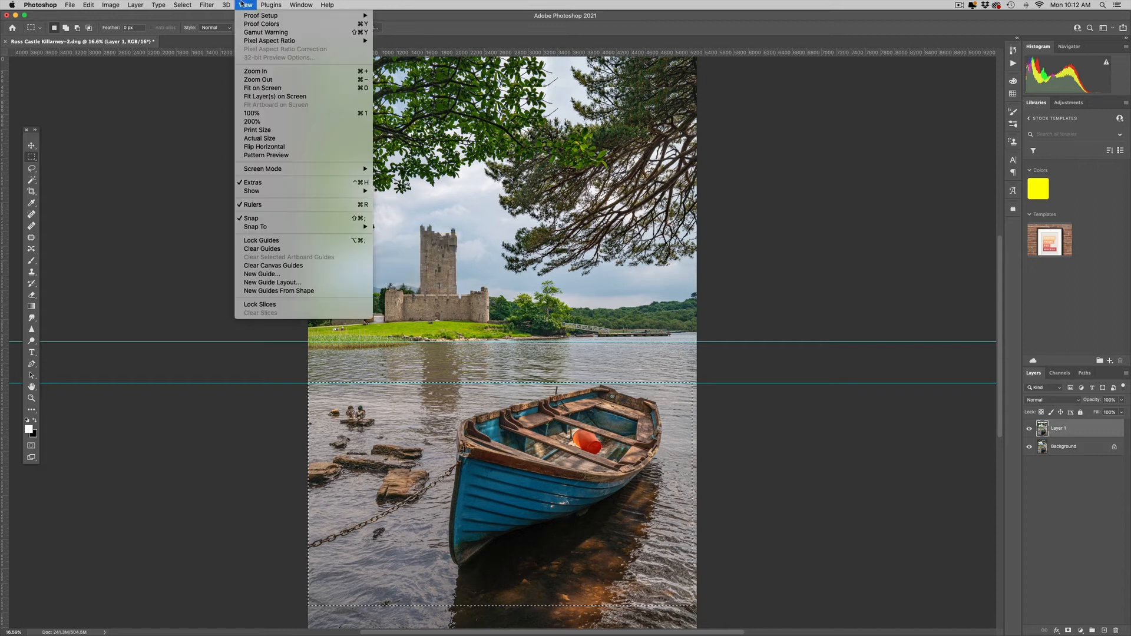
mouse_move(276, 227)
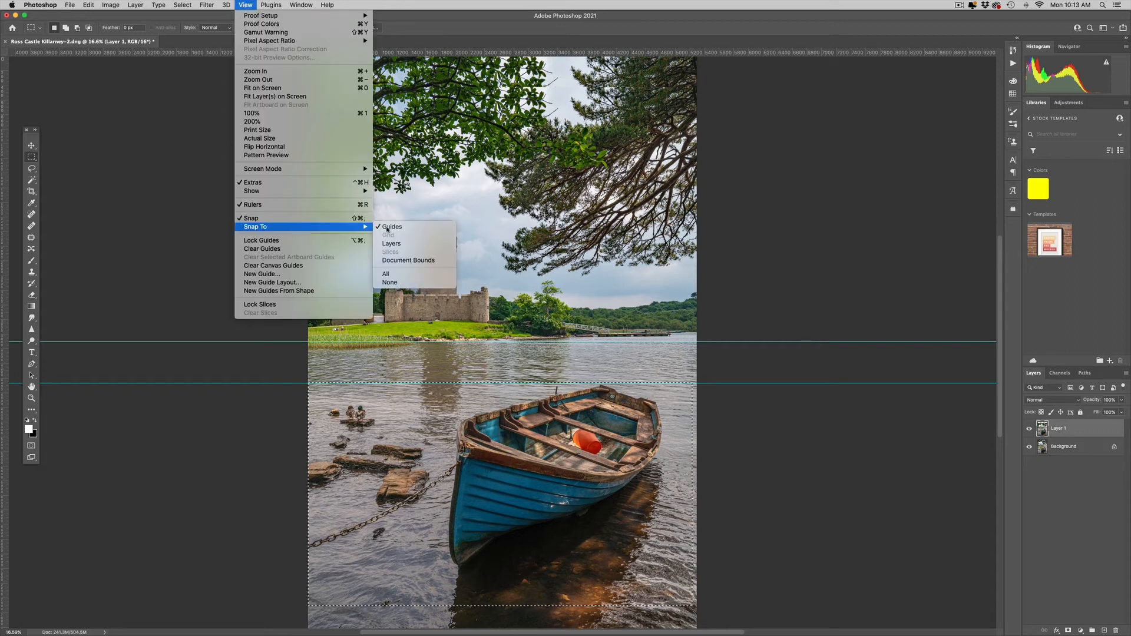
left_click(497, 250)
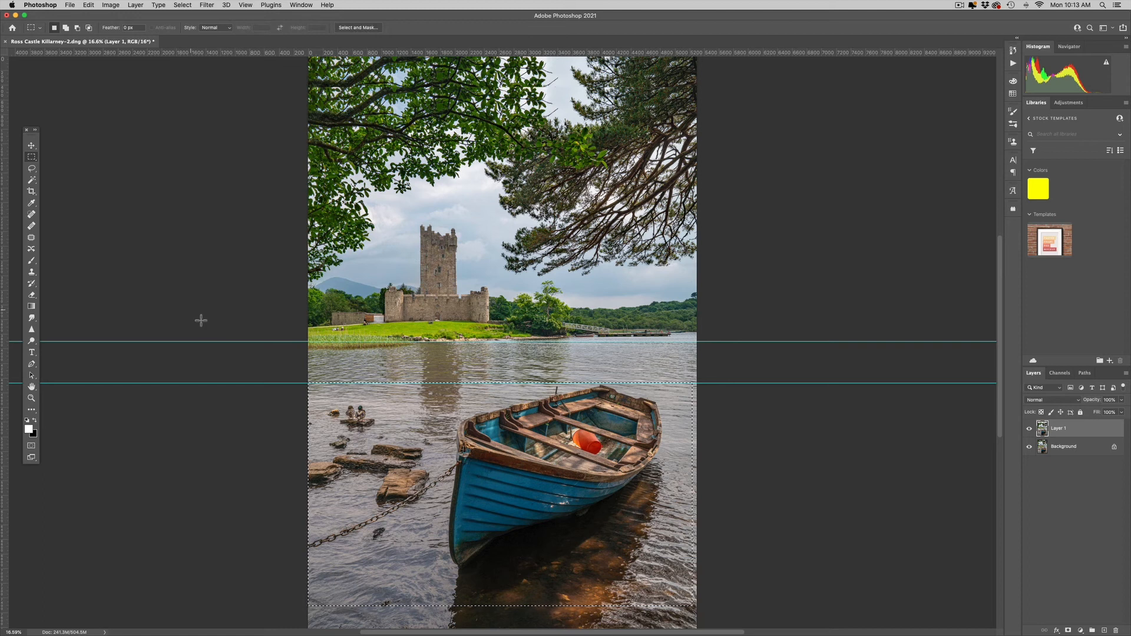
Step: Select everything from the lower guide to the image's bottom edge, hide the Background layer, and move the selected boat area up against the compressed water
key("super+d")
left_click_drag(306, 383, 734, 631)
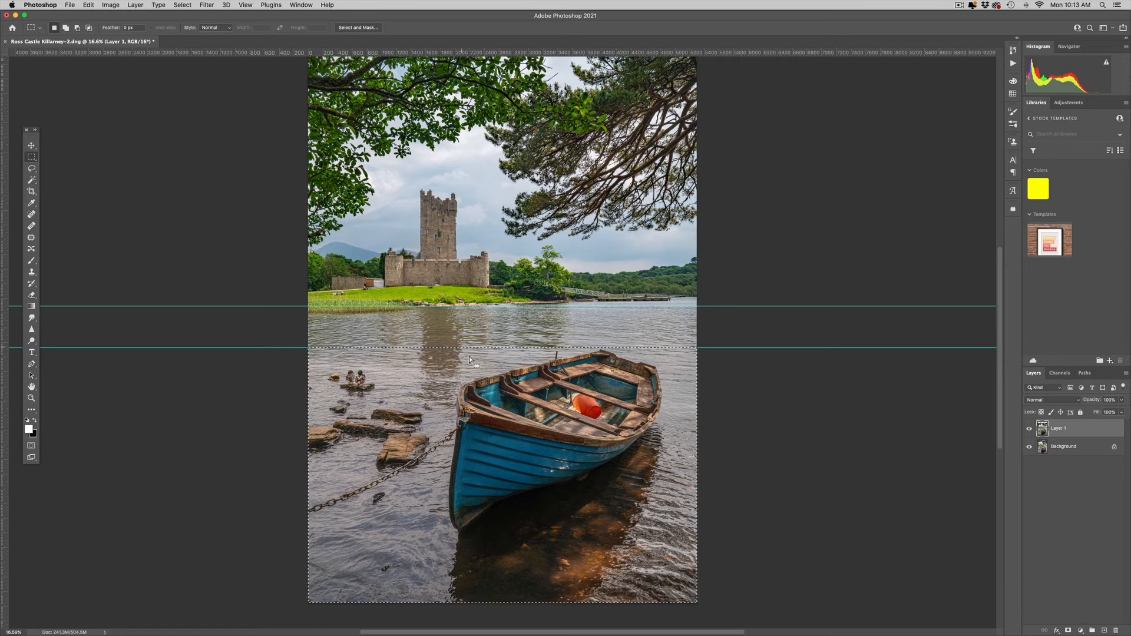
left_click(1029, 446)
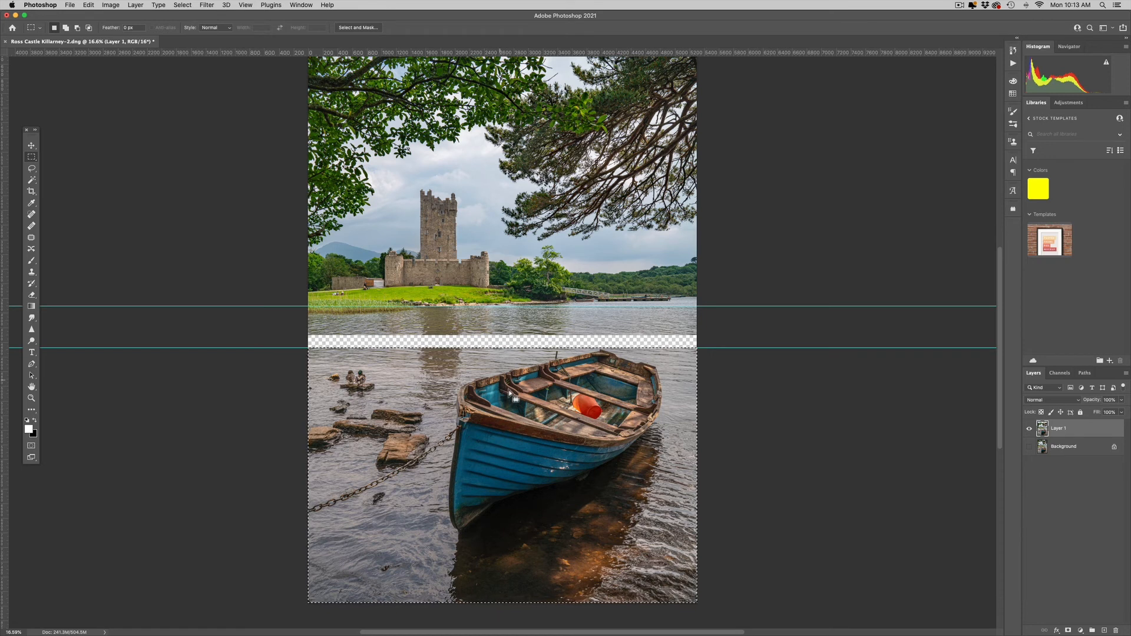
key("v")
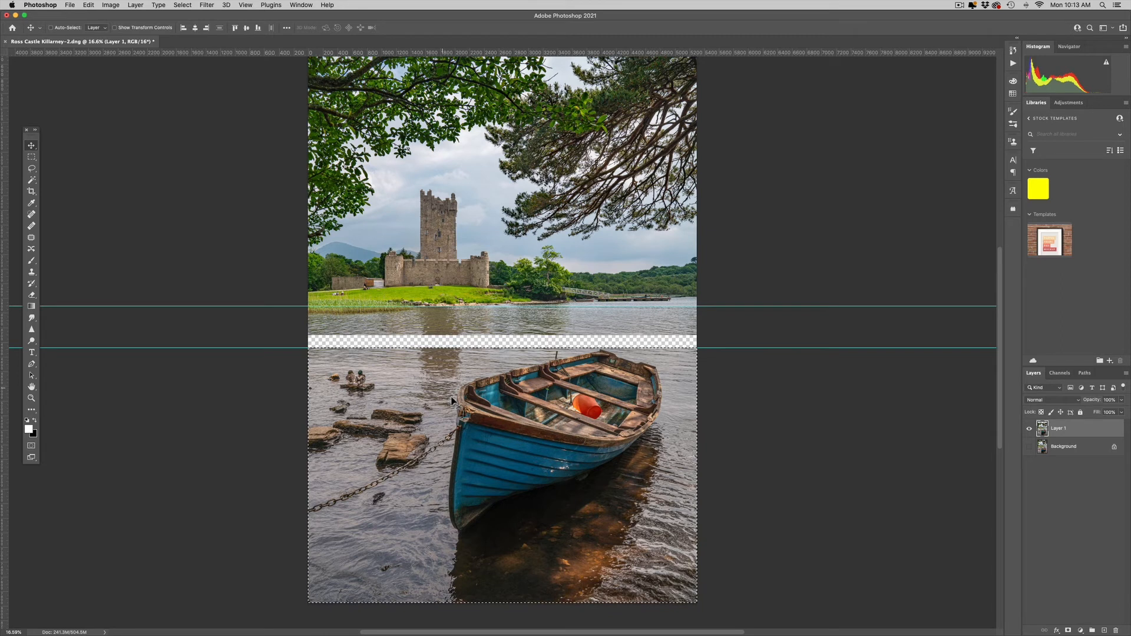
left_click_drag(453, 401, 450, 363)
scroll(450, 362, "down", 3)
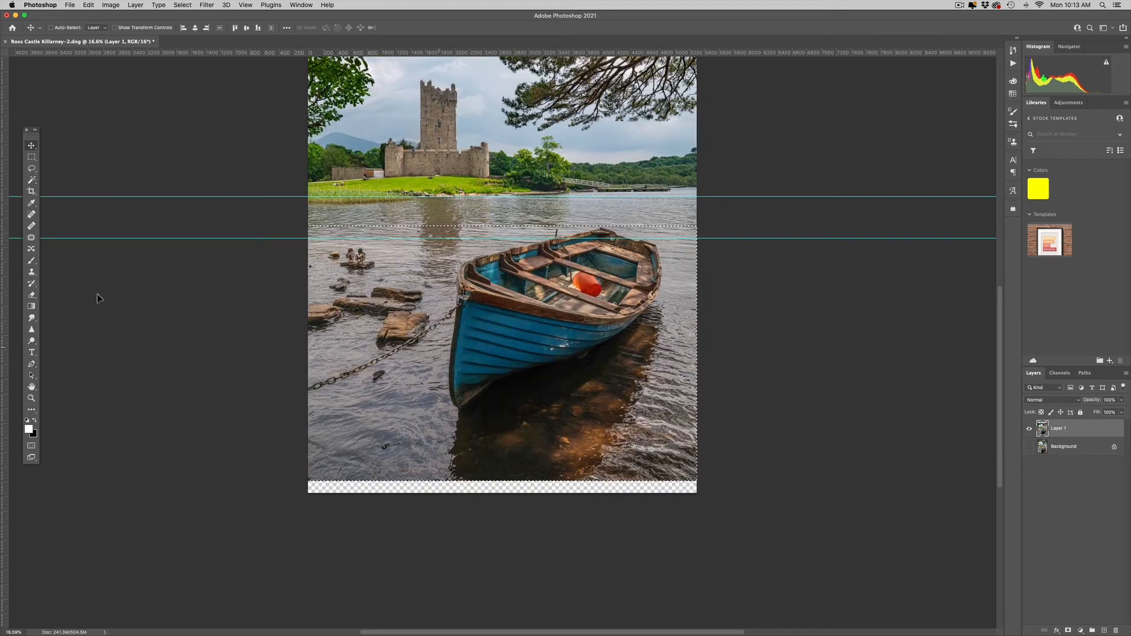
Step: Nudge the boat section up slightly to close the remaining seam in the water, and deselect
left_click(31, 398)
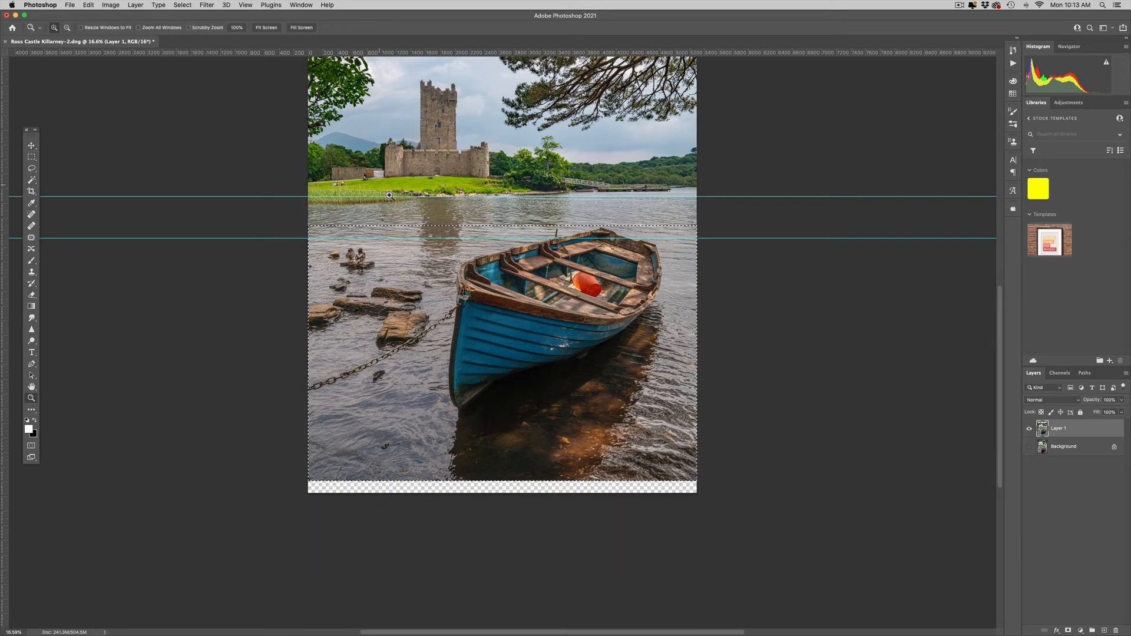
left_click_drag(386, 196, 436, 257)
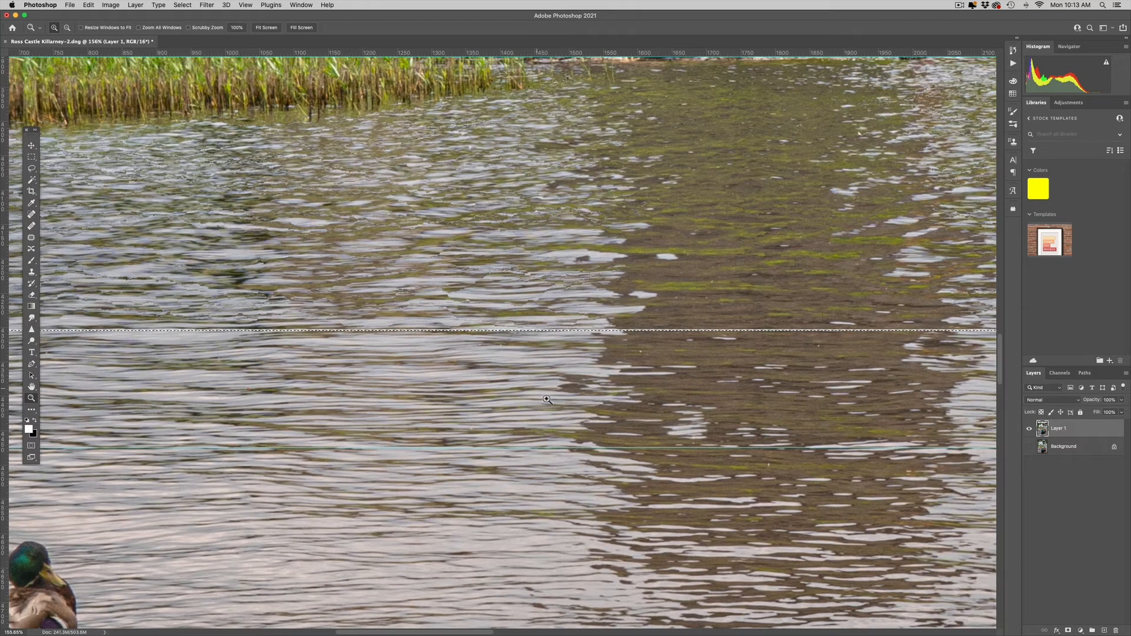
key("v")
mouse_move(551, 402)
left_mouse_down()
mouse_move(550, 417)
mouse_move(549, 401)
left_mouse_up()
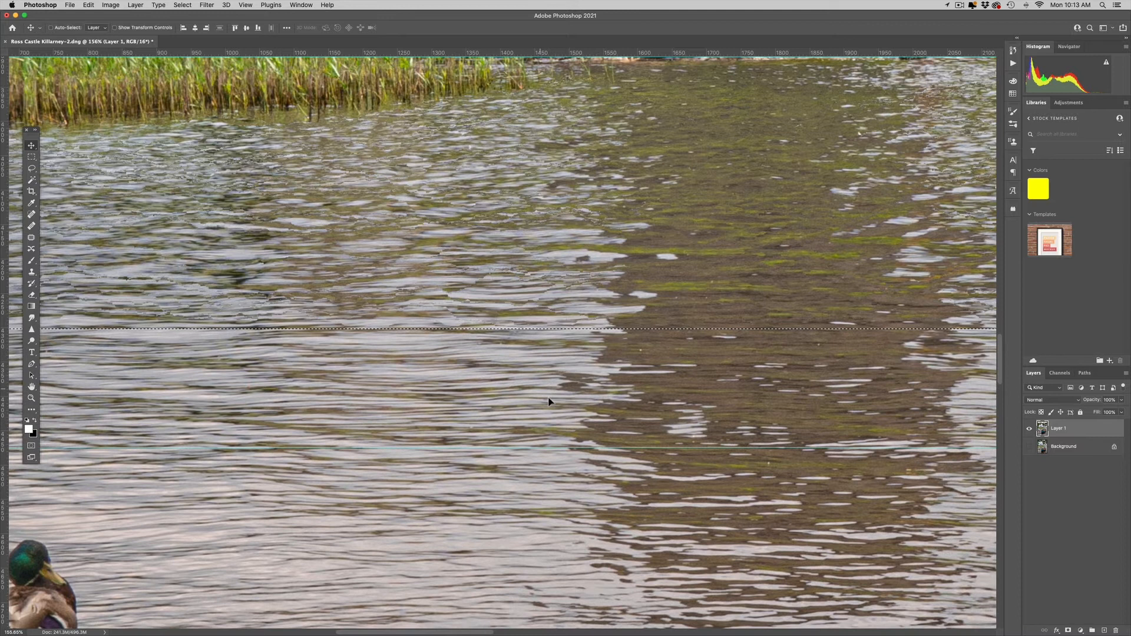
key("super+d")
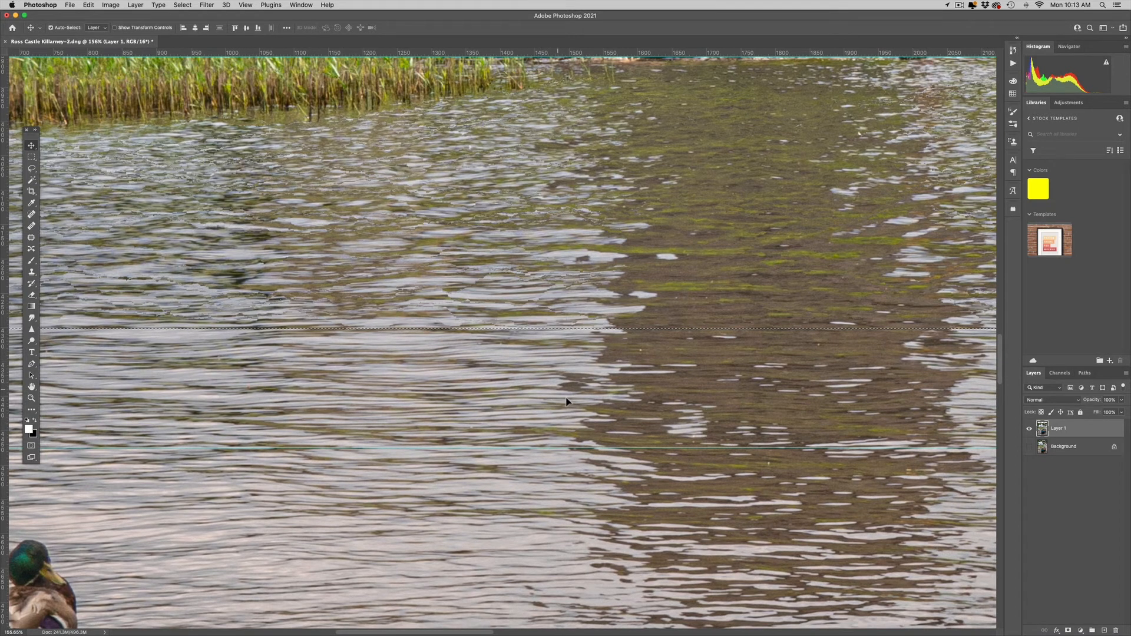
key("super+0")
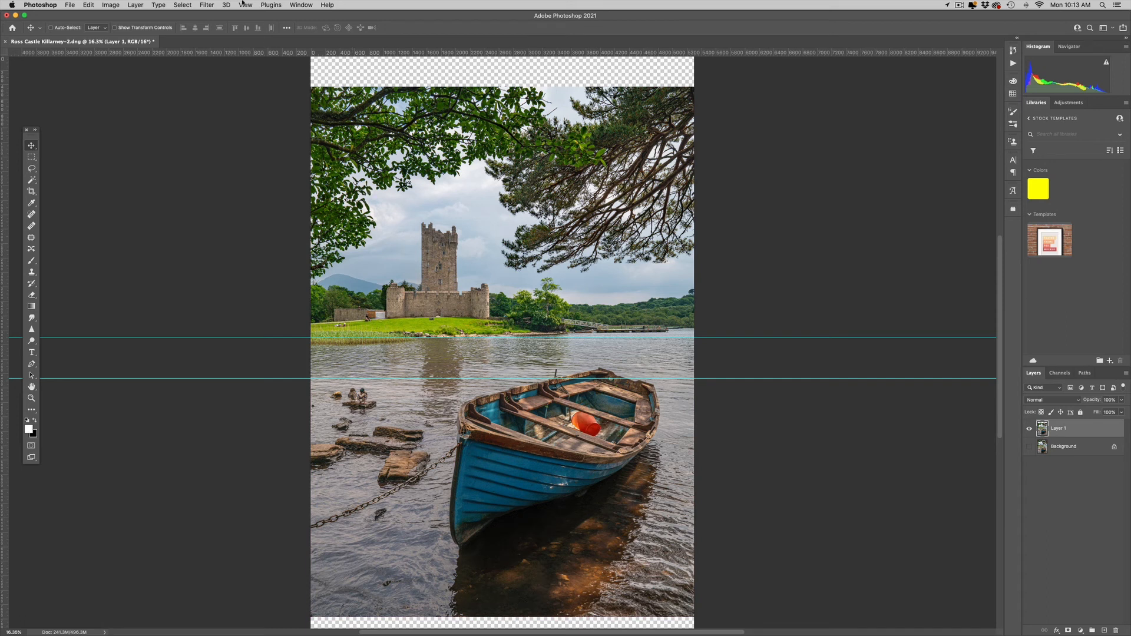
Step: Hide the guides and crop the canvas to the pixels of Layer 1, removing the transparent strips above and below
left_click(243, 4)
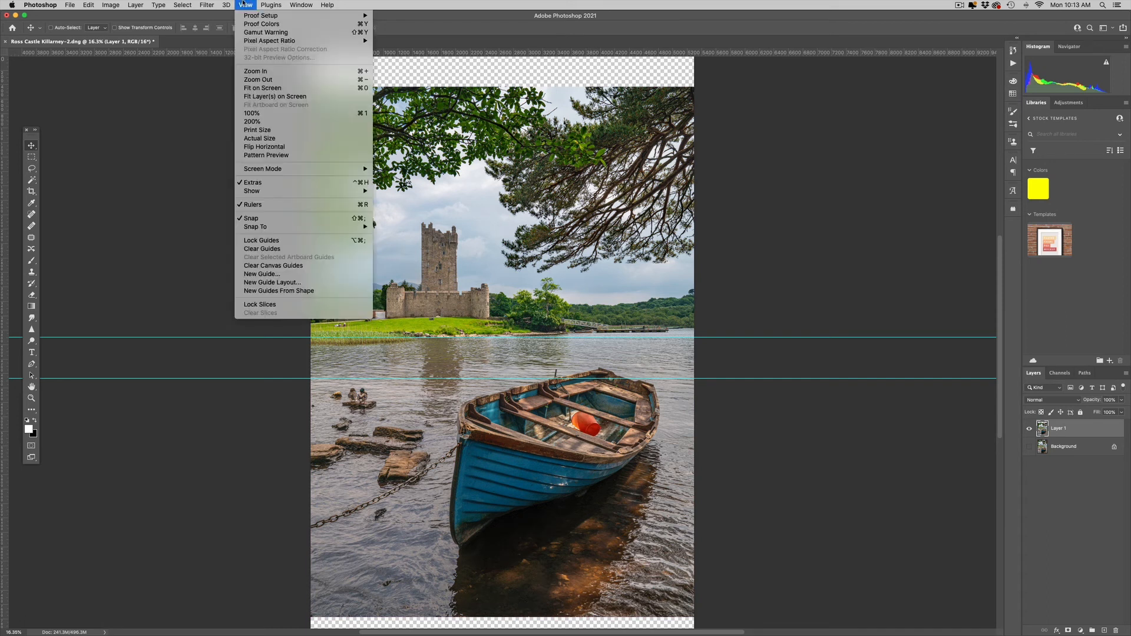
left_click(252, 183)
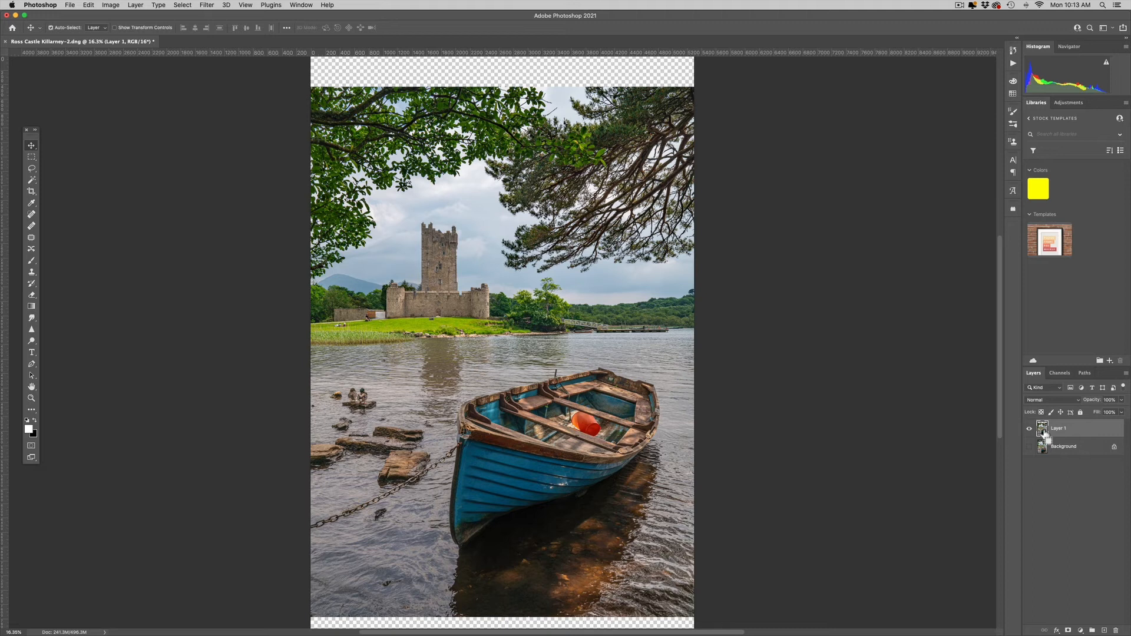
left_click(1044, 433, "super")
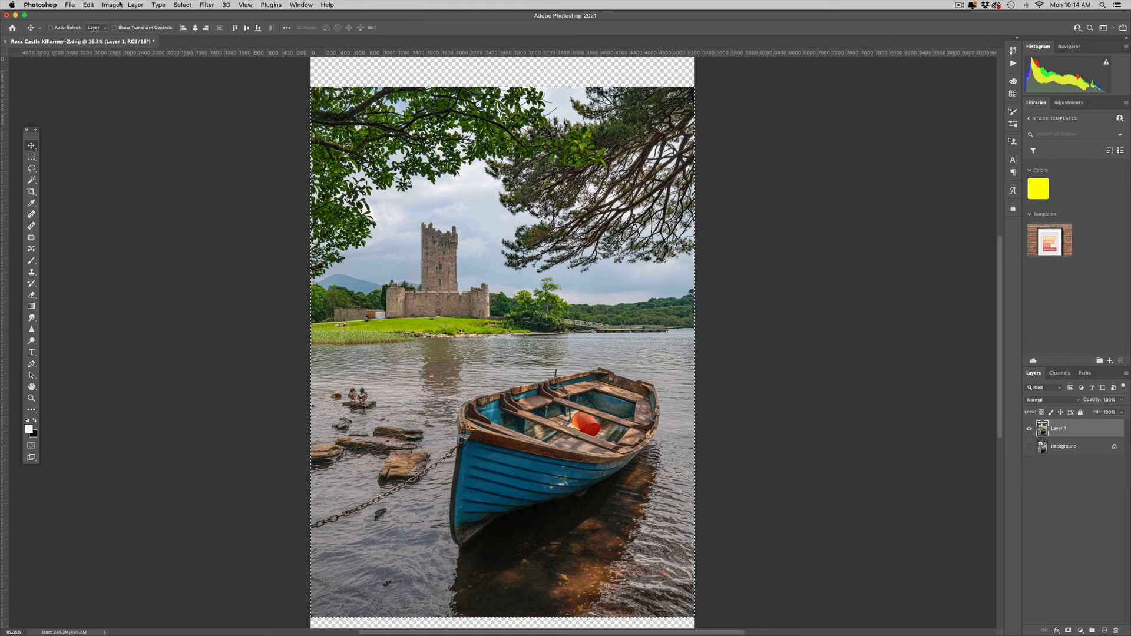
left_click(120, 5)
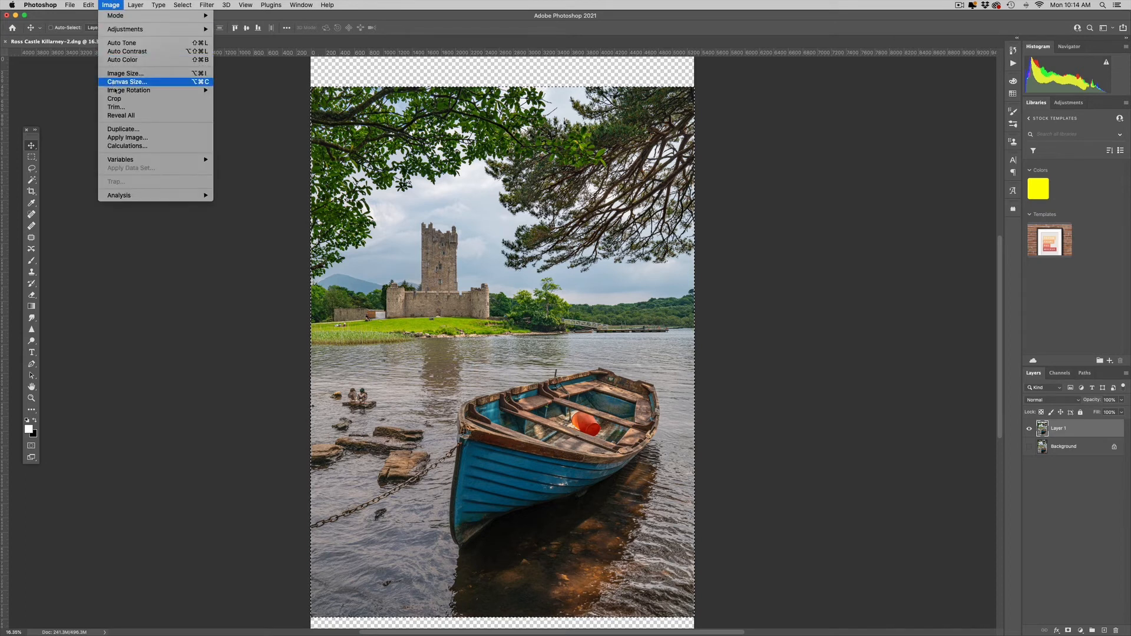
left_click(165, 127)
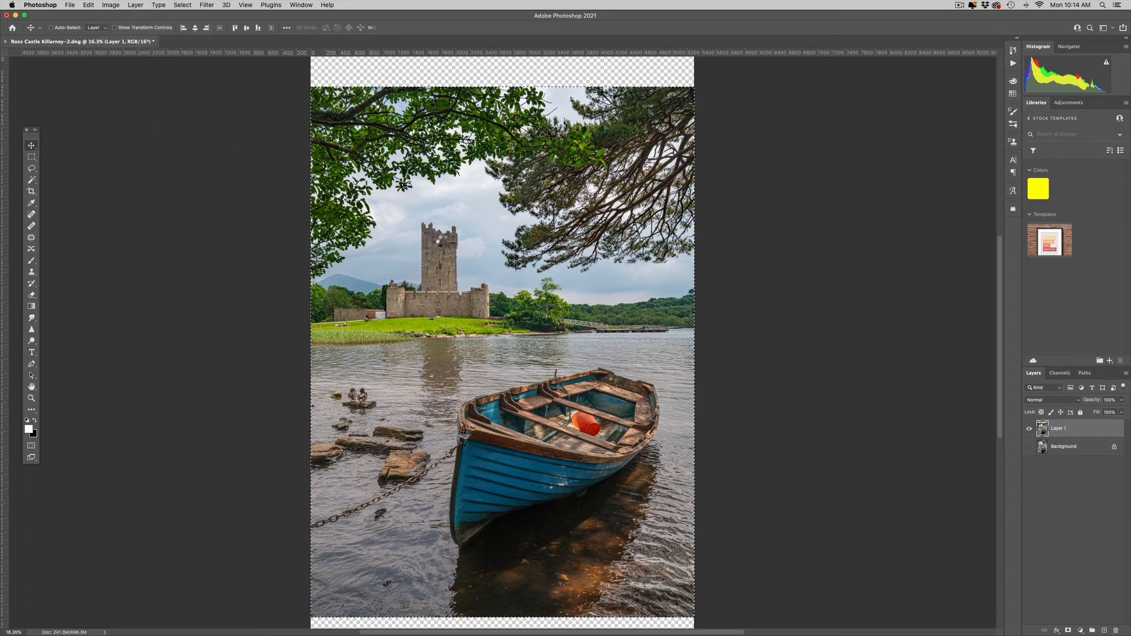
key("super+z")
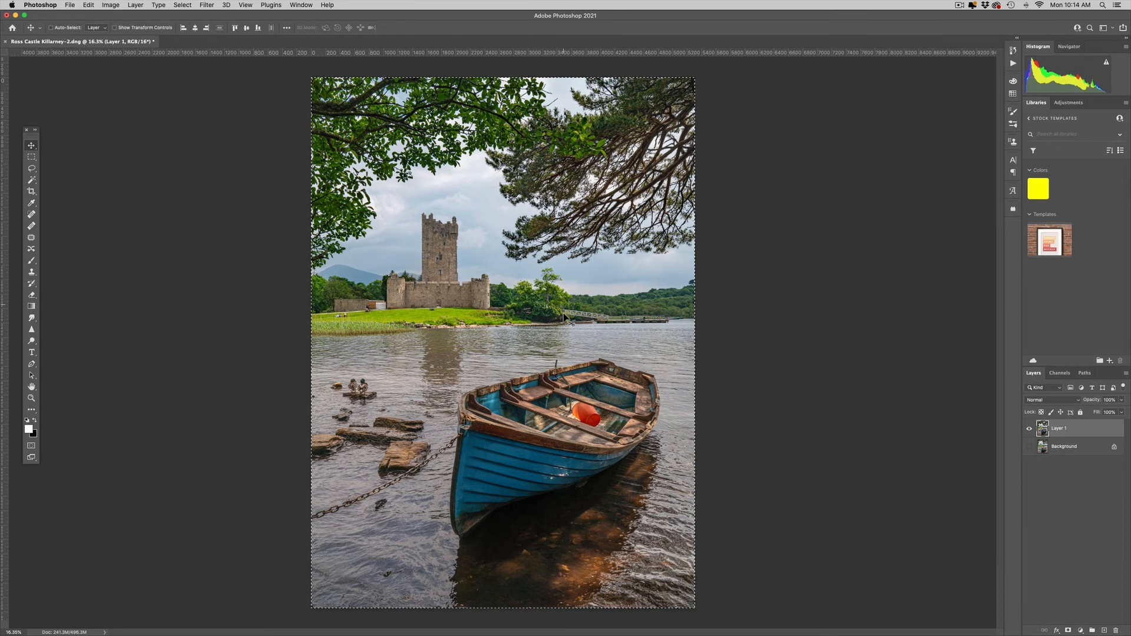
key("super+z")
Step: Switch to Lightroom Classic and open the two versions of the boat photo in Compare view with all panels hidden
key("super+Tab")
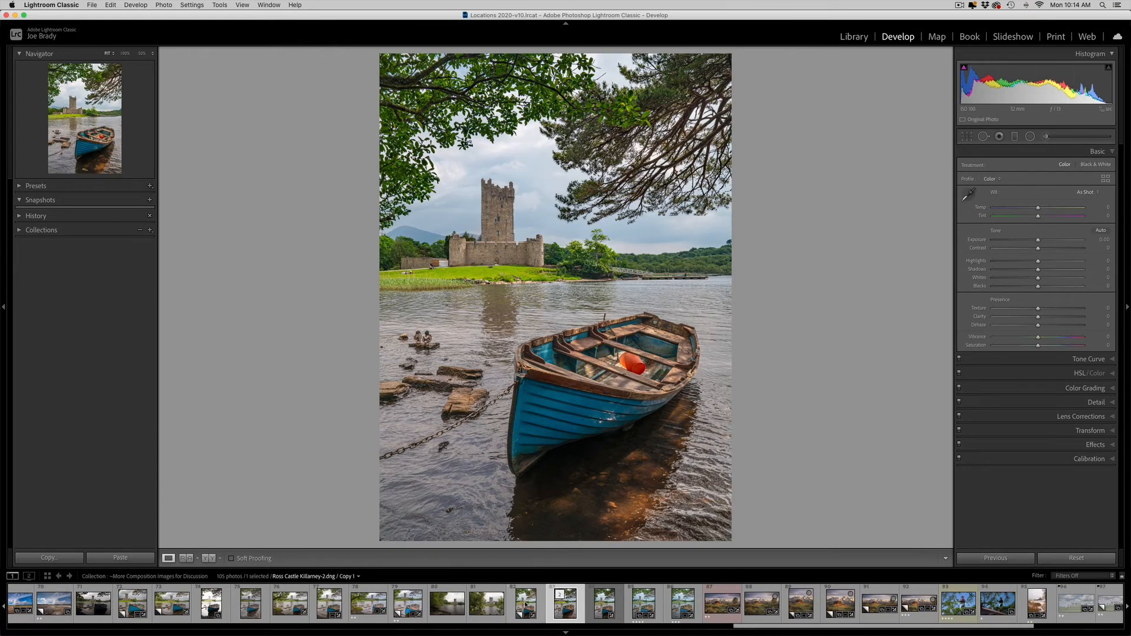
left_click(596, 602, "super")
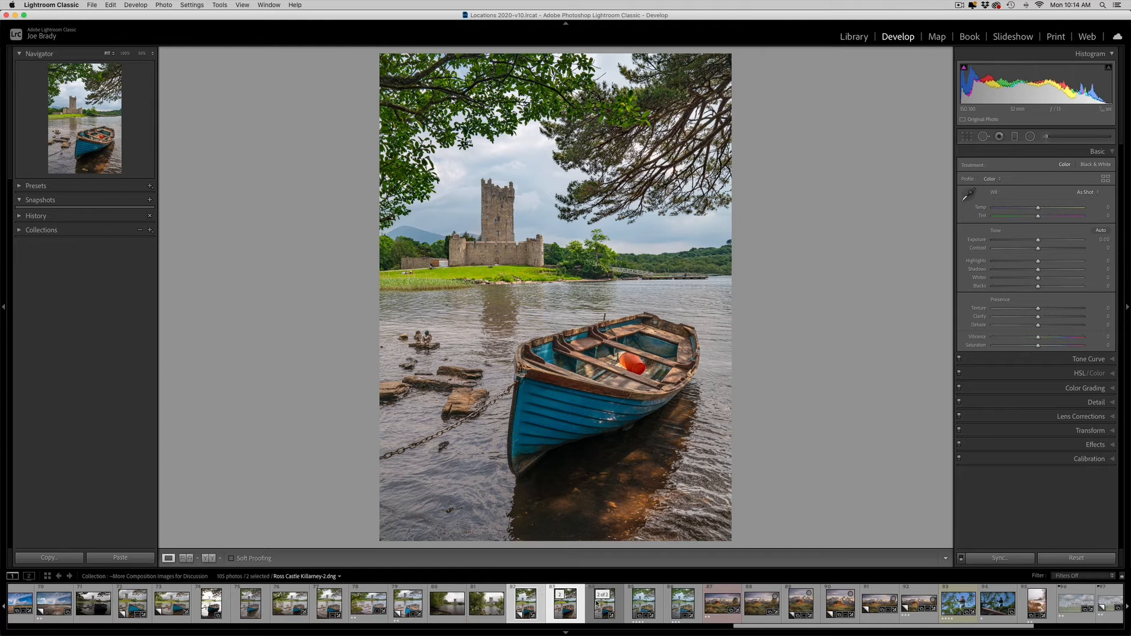
key("c")
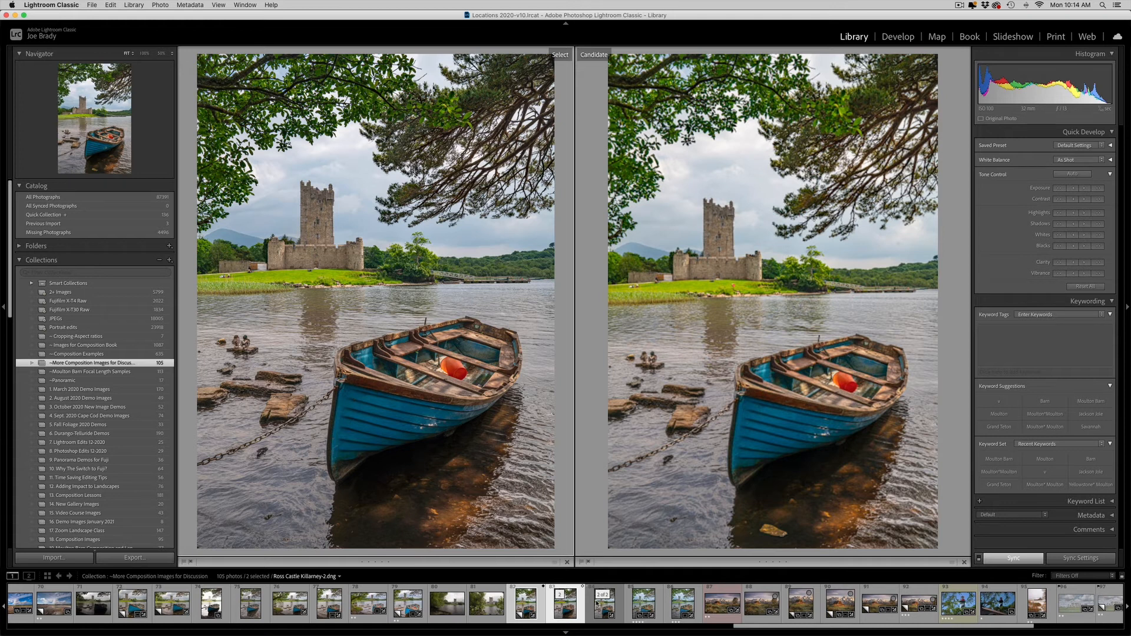
key("shift+Tab")
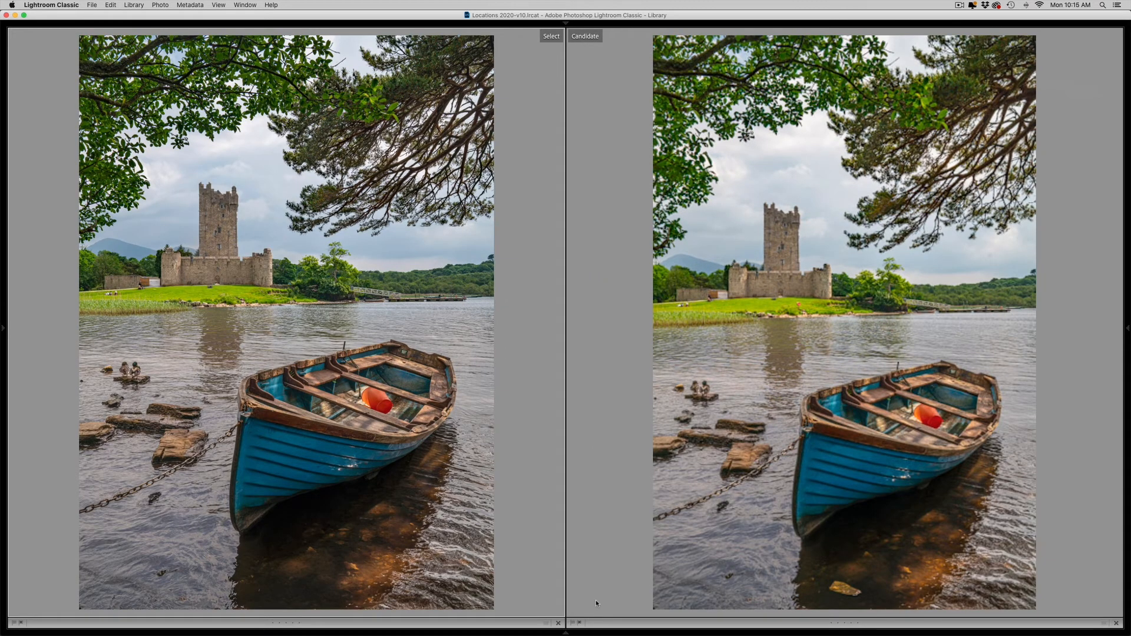
key("shift+Tab")
key("shift+Tab")
Step: Examine the side-by-side boat photos in Lights Out mode, and restore the normal lighting
key("l")
key("l")
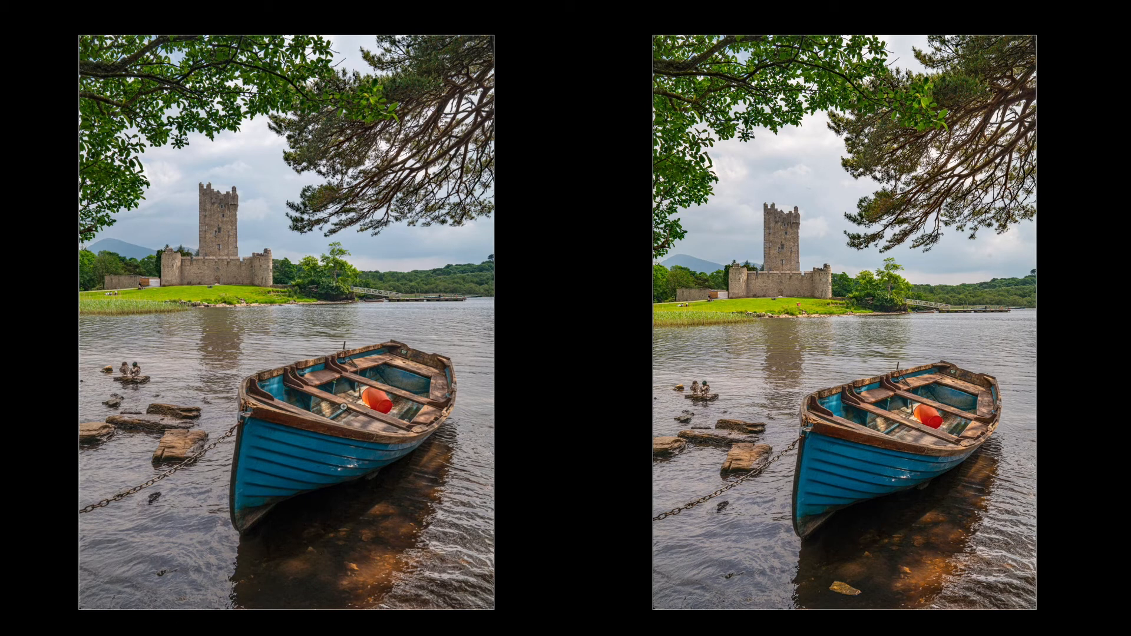
key("l")
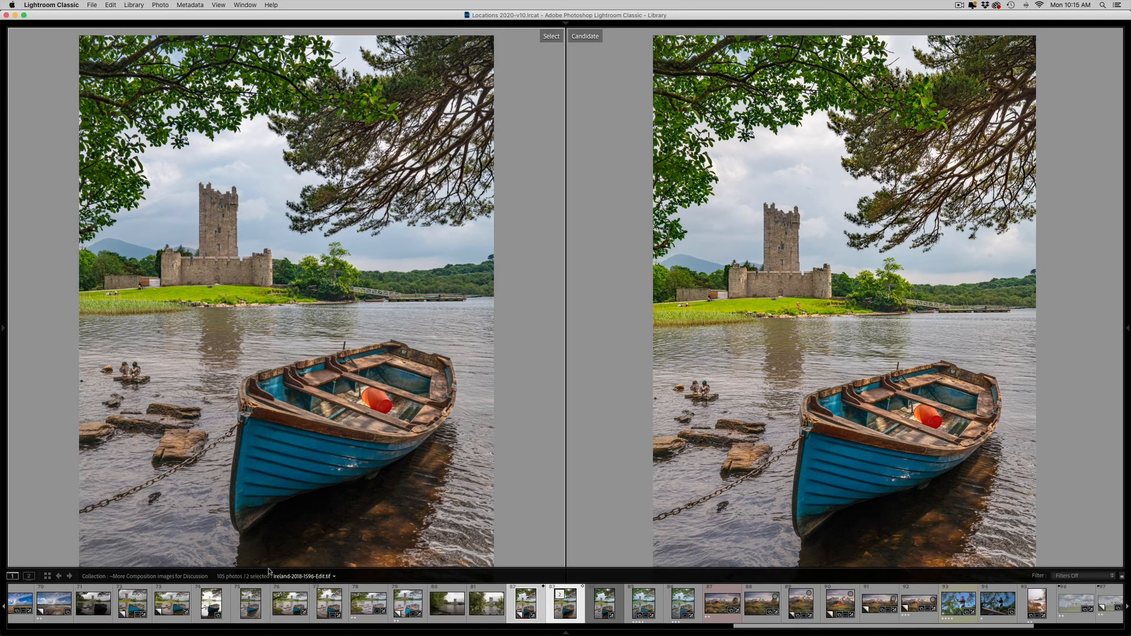
Step: Examine the two compared boat photos again with the surrounding interface darkened
key("l")
key("l")
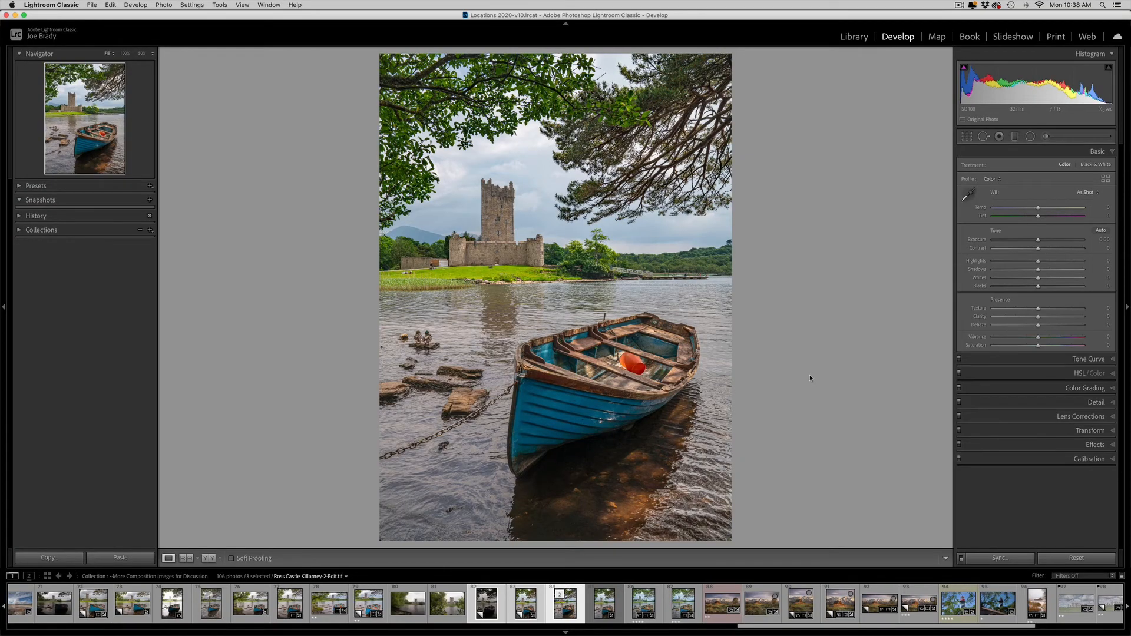
Step: Add a subtle post-crop vignette to the boat photo with amount -13, midpoint 36, roundness -26 and feather 61
left_click(1091, 449)
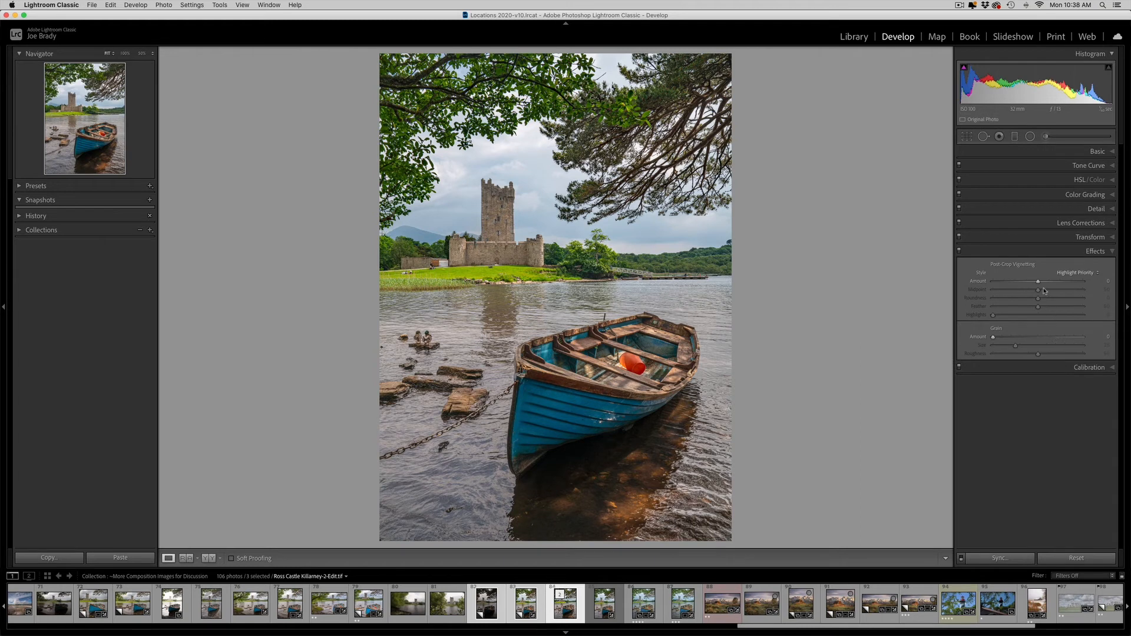
left_click_drag(1039, 281, 987, 282)
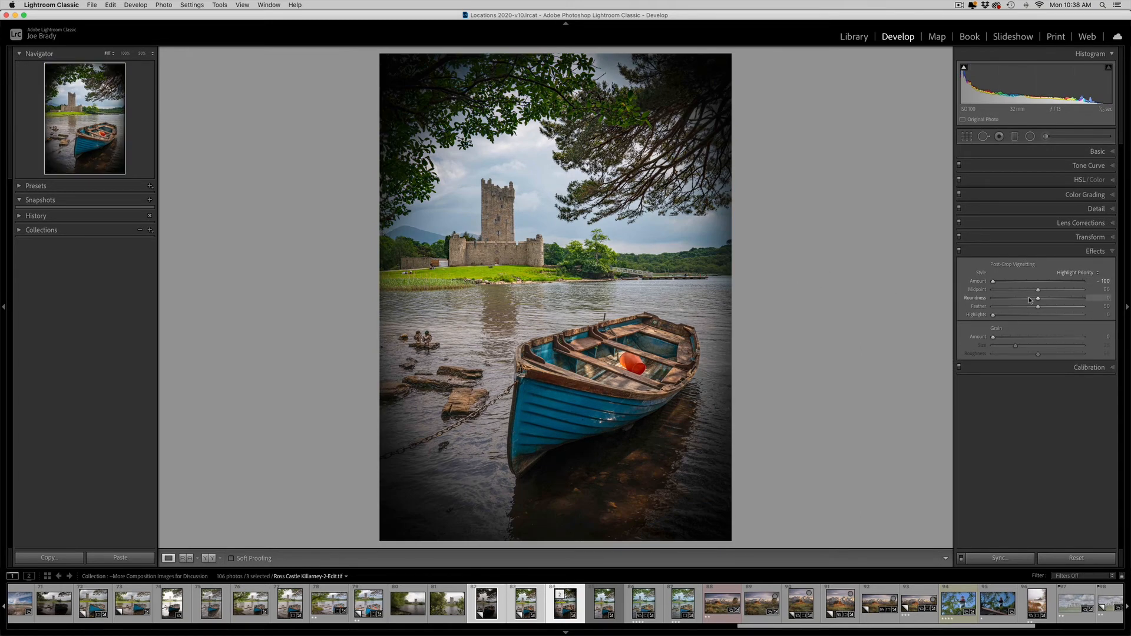
left_click_drag(1039, 298, 1026, 290)
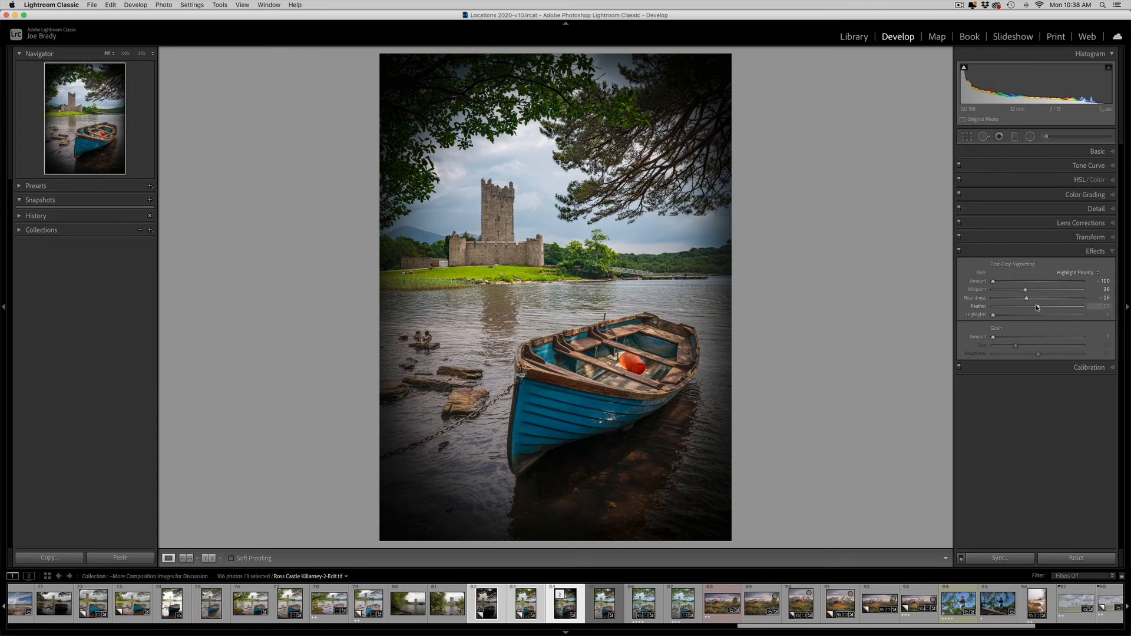
left_click_drag(1037, 307, 1045, 308)
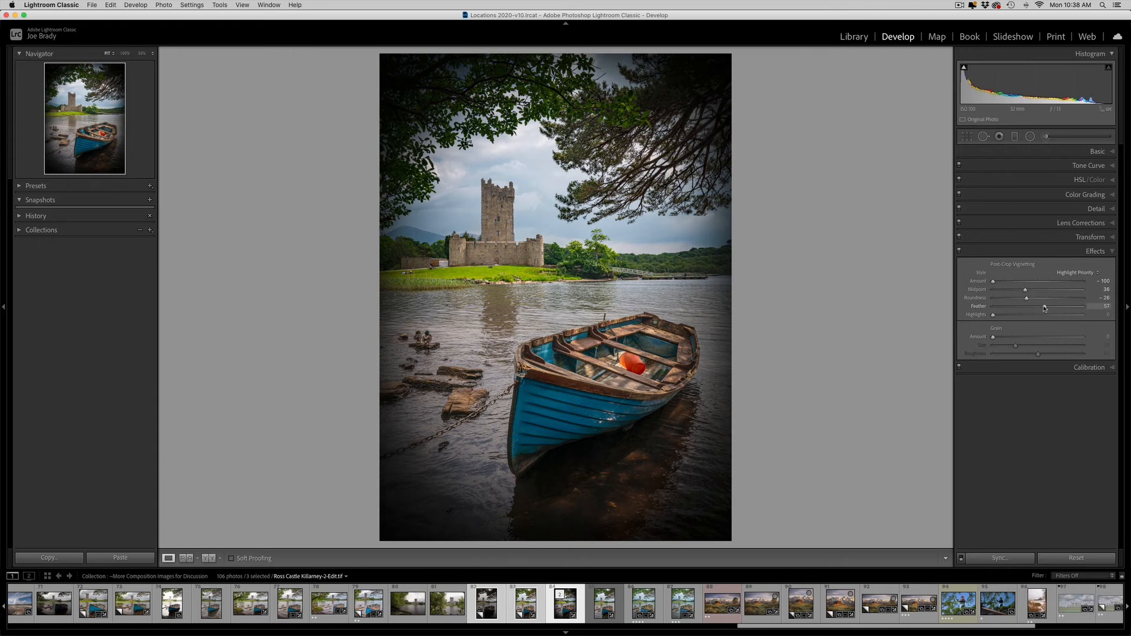
left_click(1032, 282)
left_click_drag(1031, 283, 1033, 283)
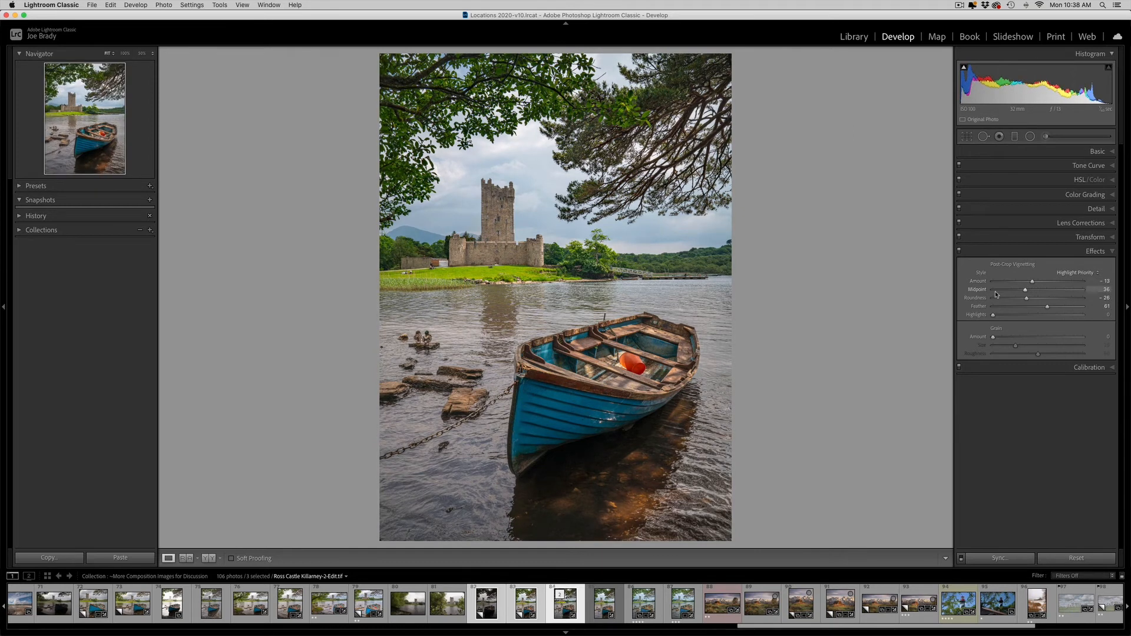
Step: Toggle the vignette effect off and on repeatedly to compare the photo with and without it, leaving it enabled
left_click(959, 252)
left_click(960, 252)
left_click(959, 252)
left_click(959, 252)
left_click(961, 255)
left_click(959, 251)
left_click(959, 252)
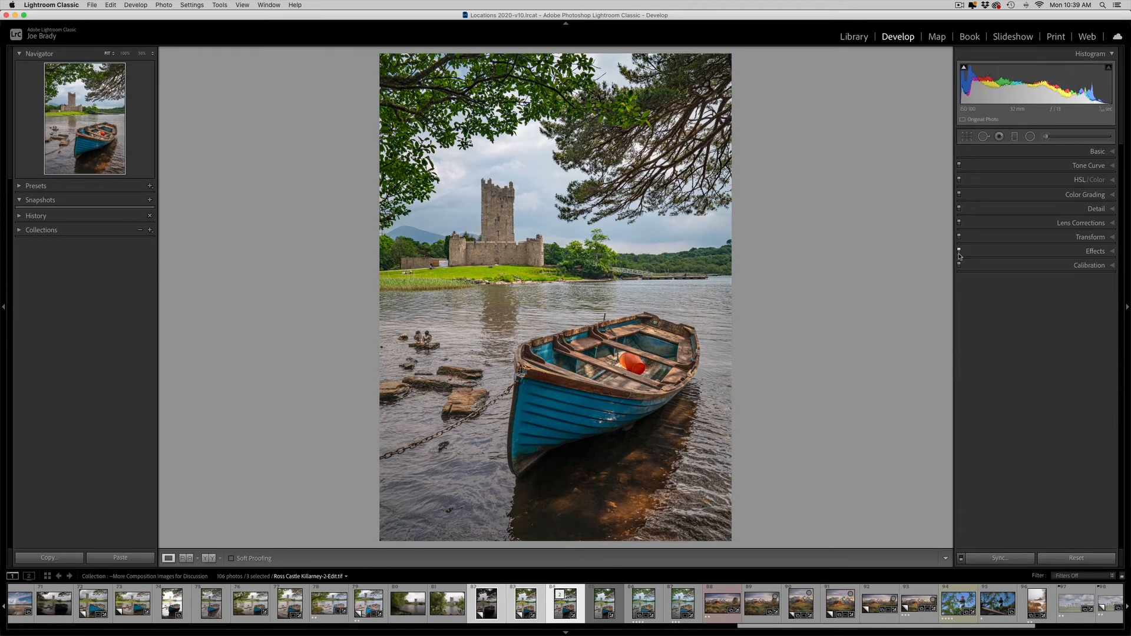
left_click(960, 255)
left_click(959, 252)
left_click(959, 252)
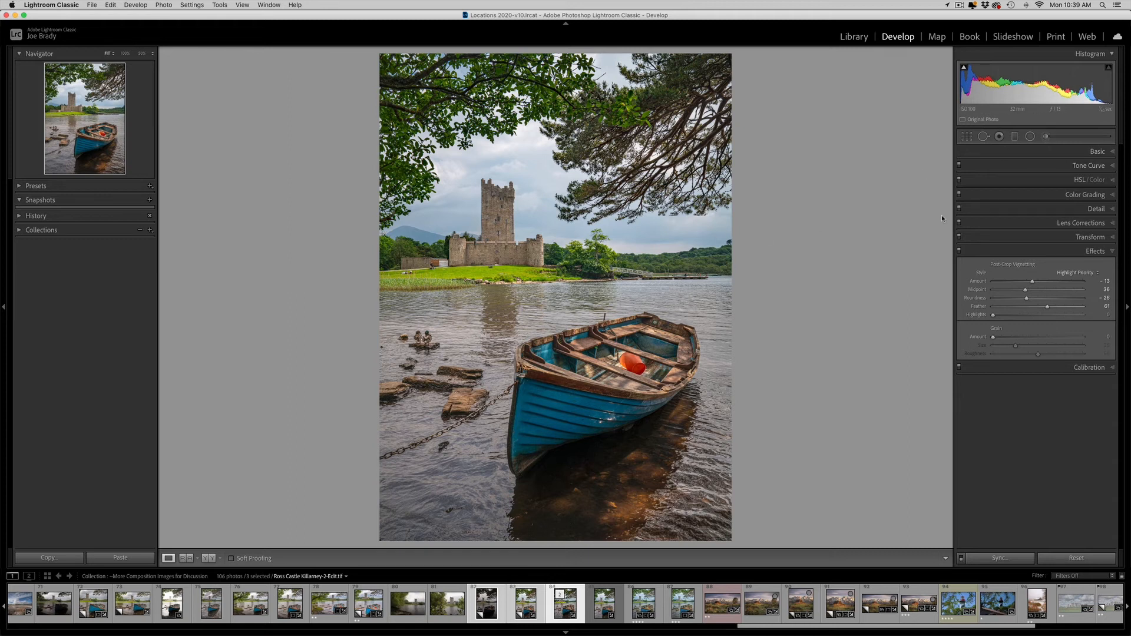
Step: Paint an Adjustment Brush mask from the foreground water through the boat to the castle, with size 16, feather 53 and Auto Mask off
left_click(1044, 137)
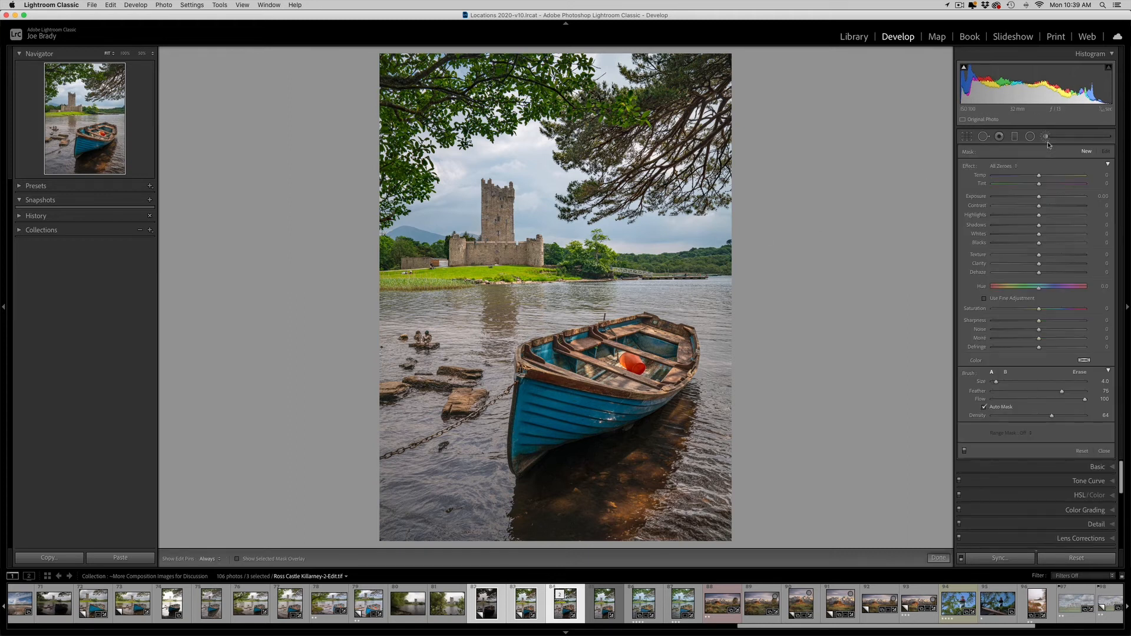
scroll(577, 362, "up", 10)
scroll(576, 361, "down", 4)
left_click(983, 407)
left_click(1042, 392)
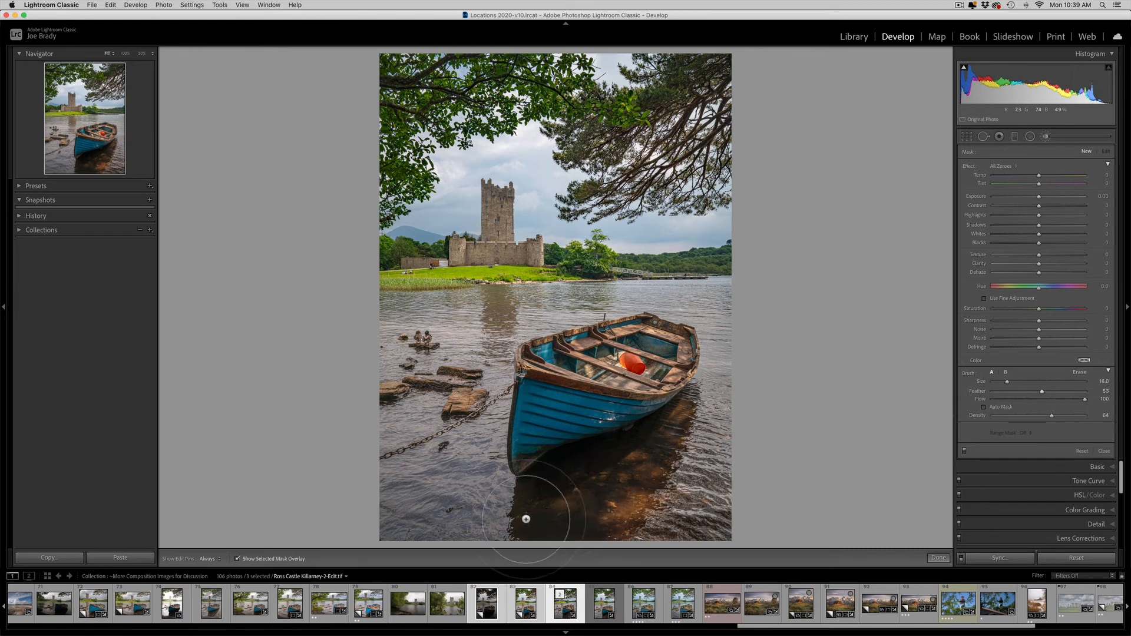
mouse_move(519, 523)
left_mouse_down()
mouse_move(602, 473)
mouse_move(595, 366)
mouse_move(560, 292)
mouse_move(513, 309)
left_mouse_up()
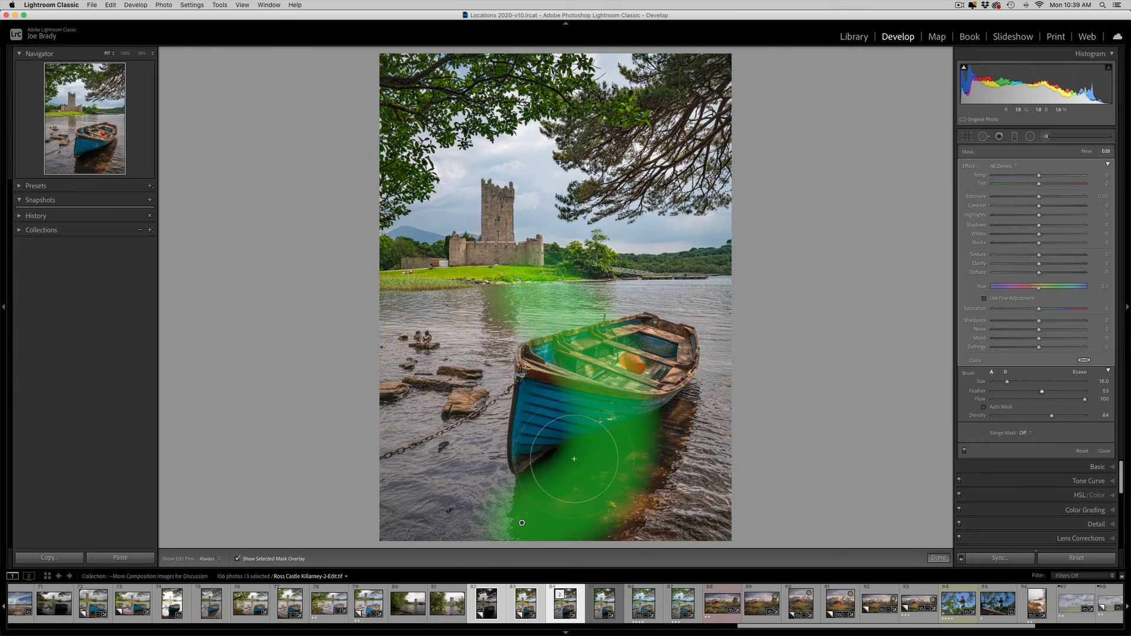
mouse_move(594, 395)
left_mouse_down()
mouse_move(565, 424)
mouse_move(537, 377)
mouse_move(589, 430)
mouse_move(539, 353)
left_mouse_up()
left_click_drag(490, 283, 495, 241)
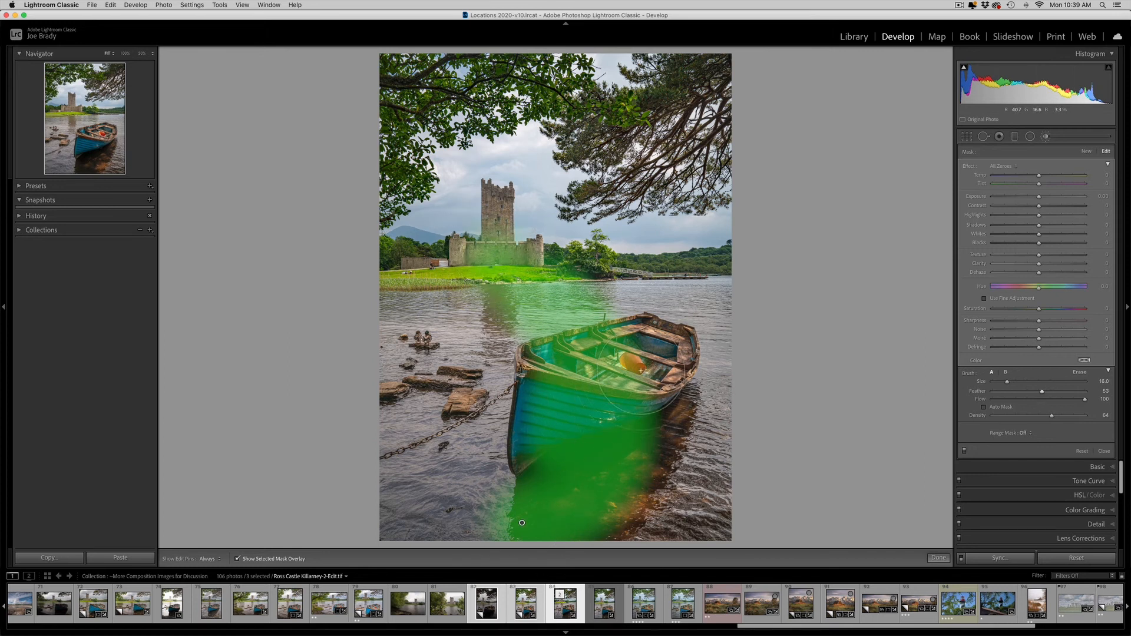
Step: Hide the mask overlay, brighten the painted path with exposure 0.46, and finish the brush adjustment
key("o")
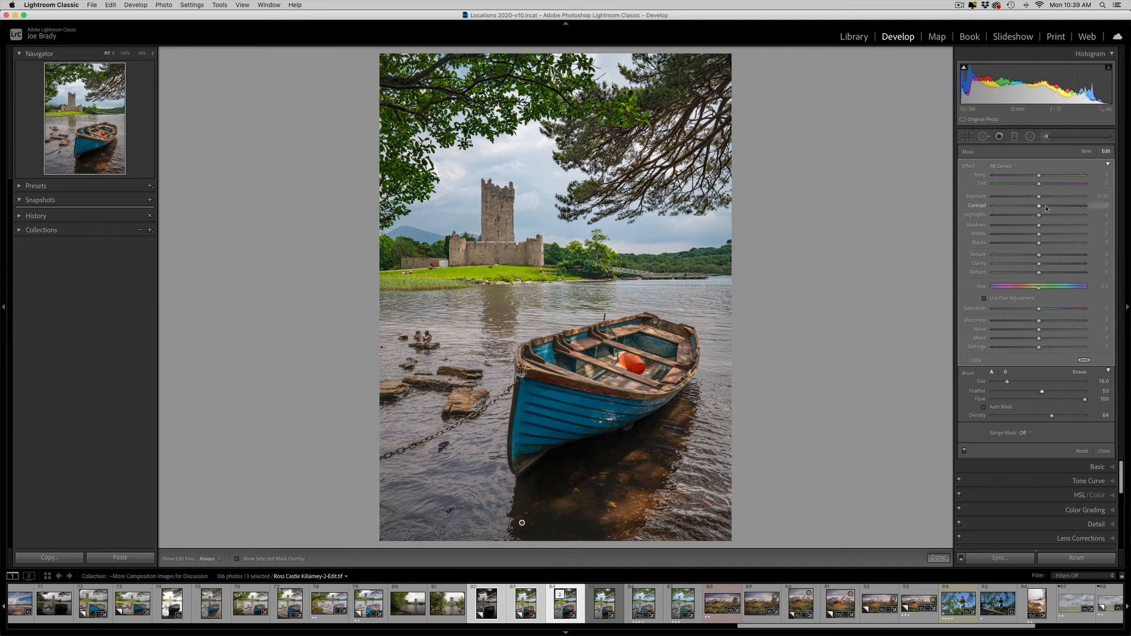
left_click_drag(1039, 198, 1045, 198)
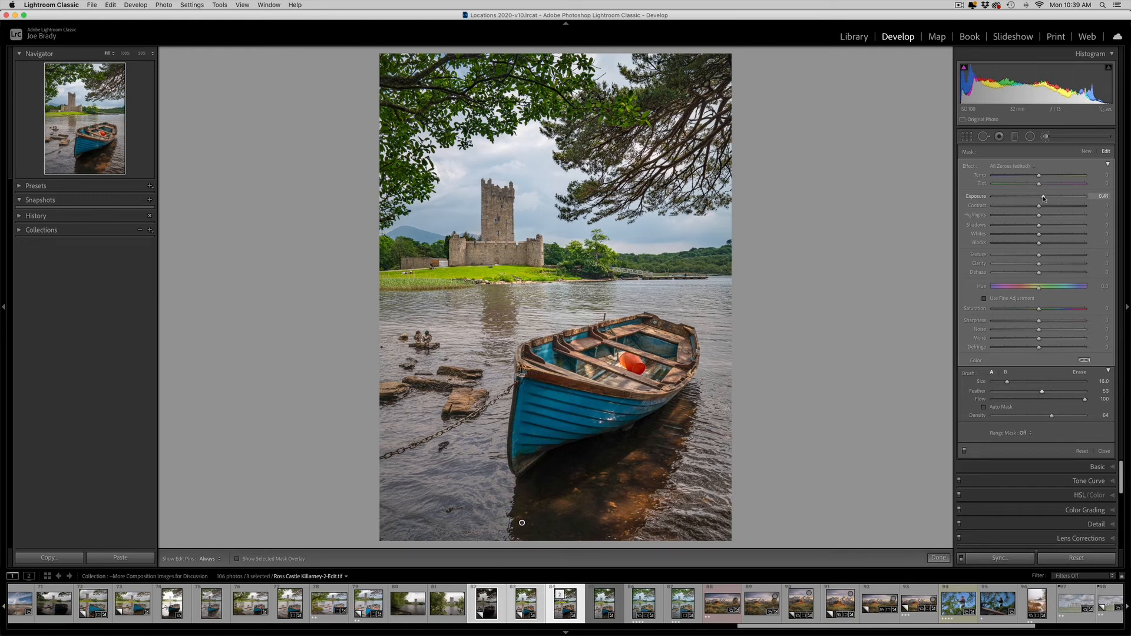
left_click_drag(1044, 199, 1045, 199)
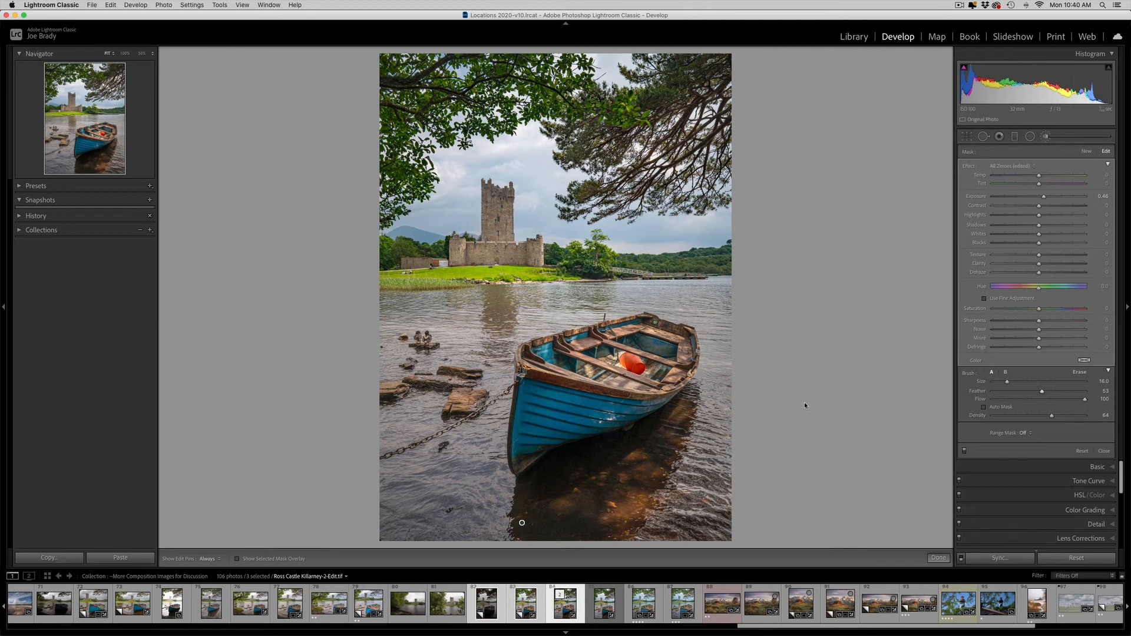
left_click(938, 558)
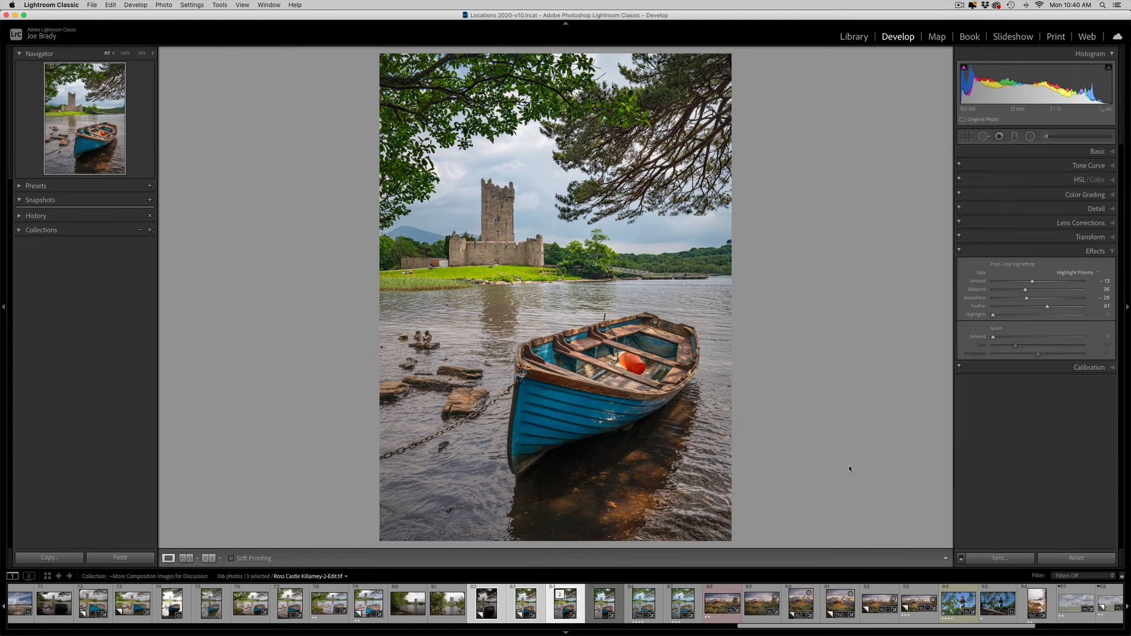